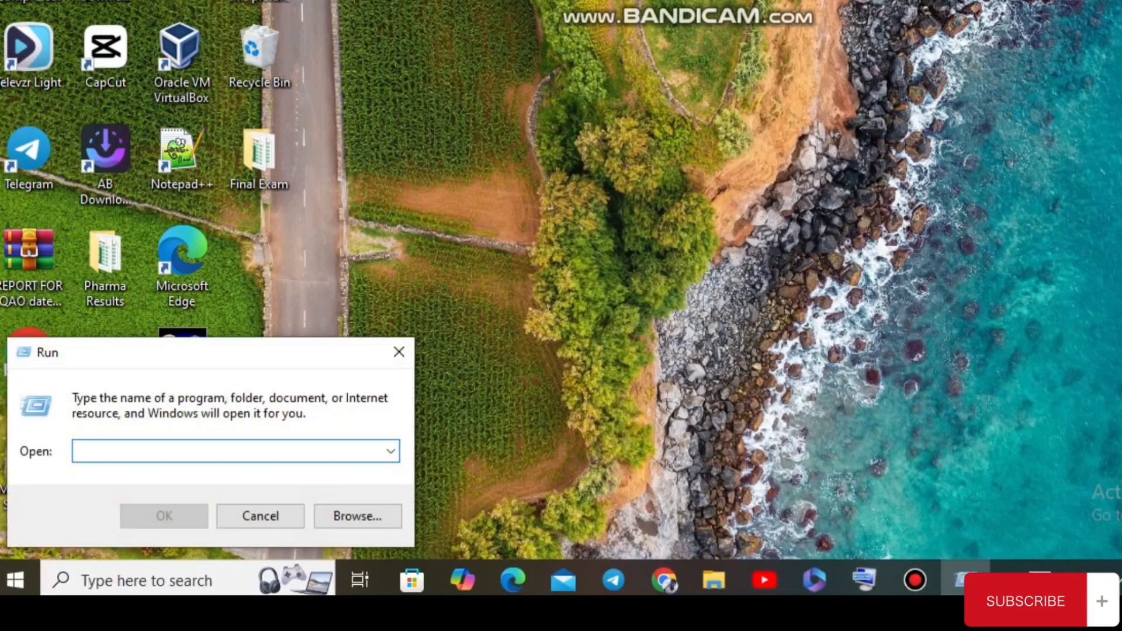
- Launch System Configuration by running msconfig from the Run dialog
left_click_drag(149, 350, 437, 133)
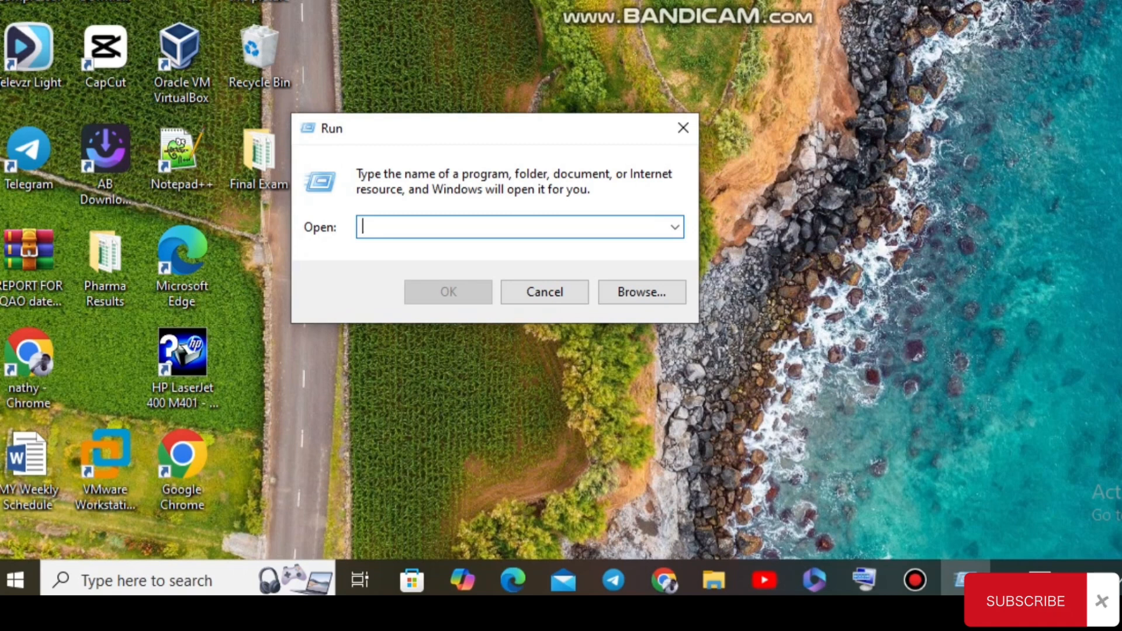
type("ms")
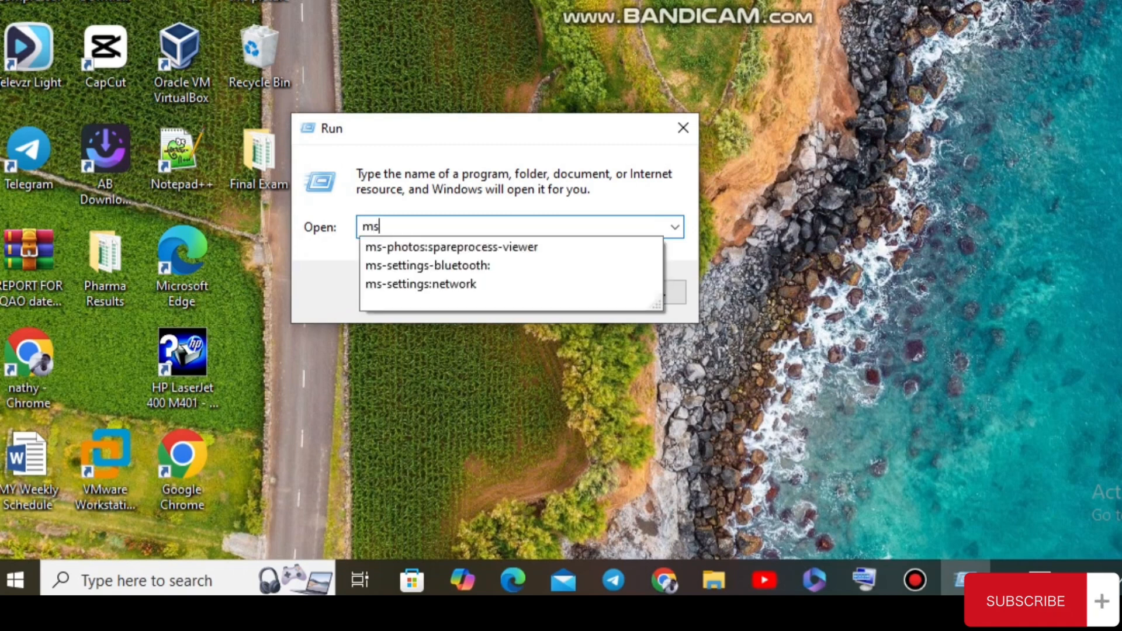
type("co")
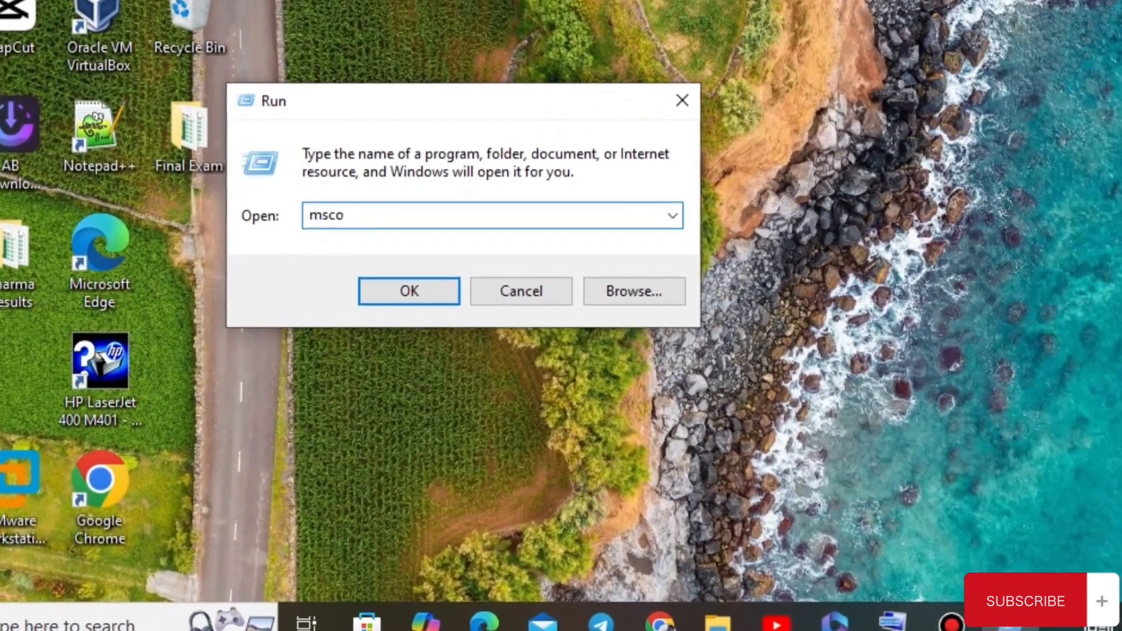
type("nfig")
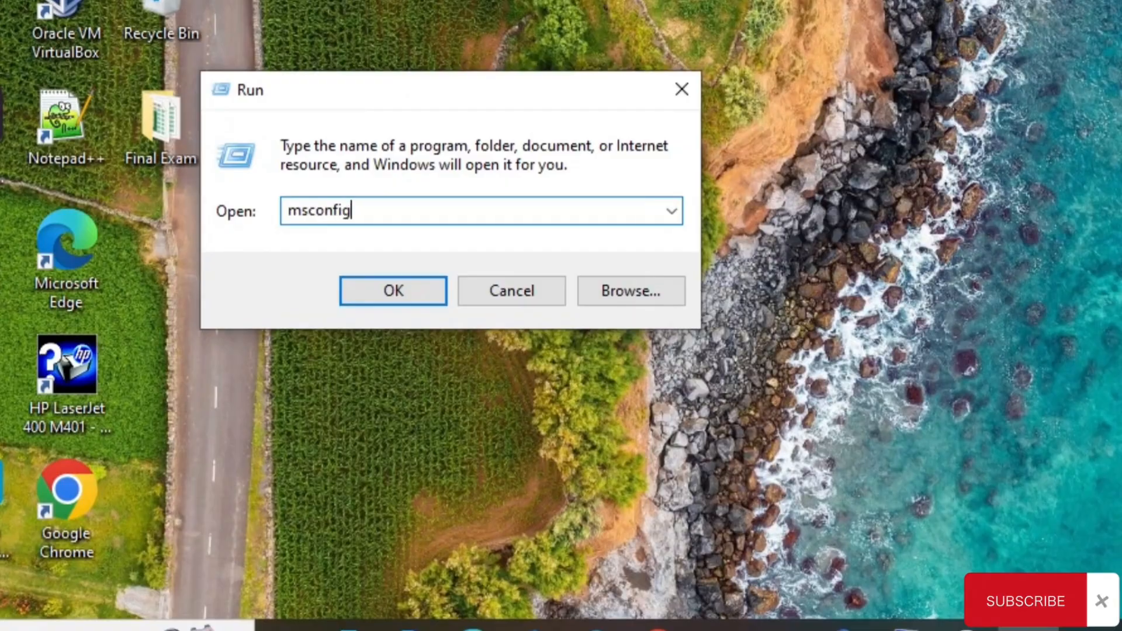
key("Return")
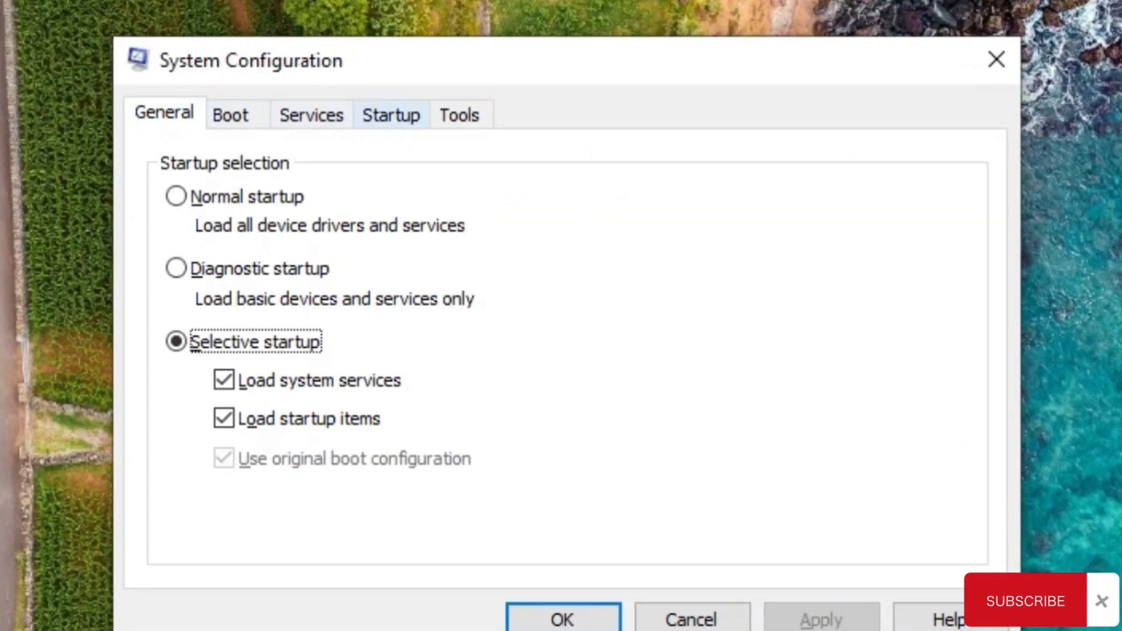
- Open Task Manager's startup apps list from the Startup section of System Configuration
left_click(391, 115)
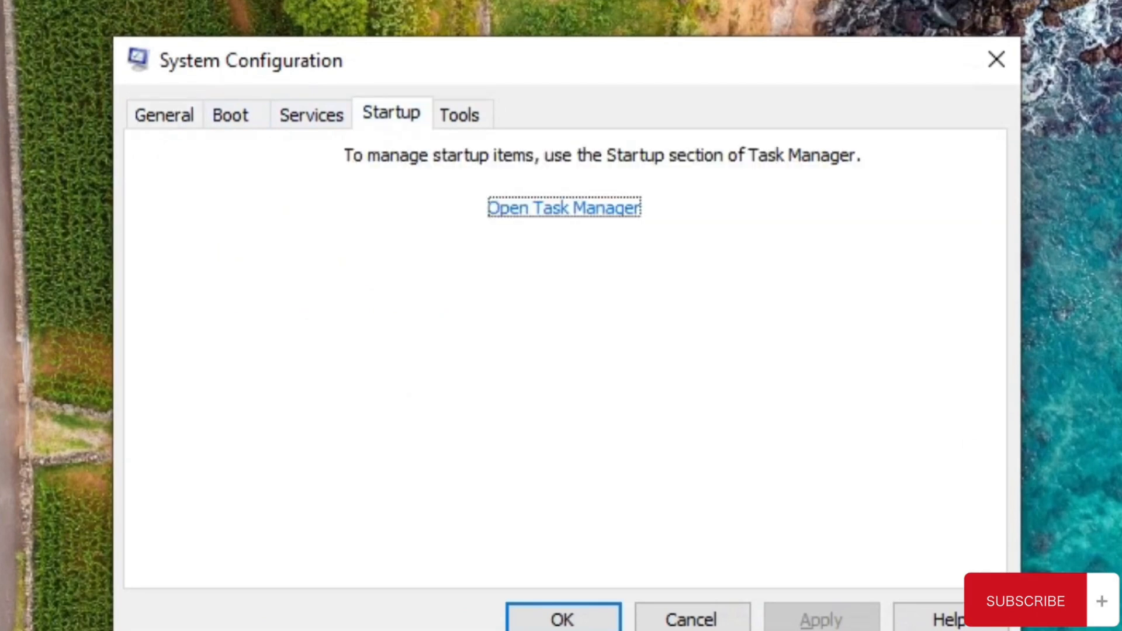
left_click(565, 208)
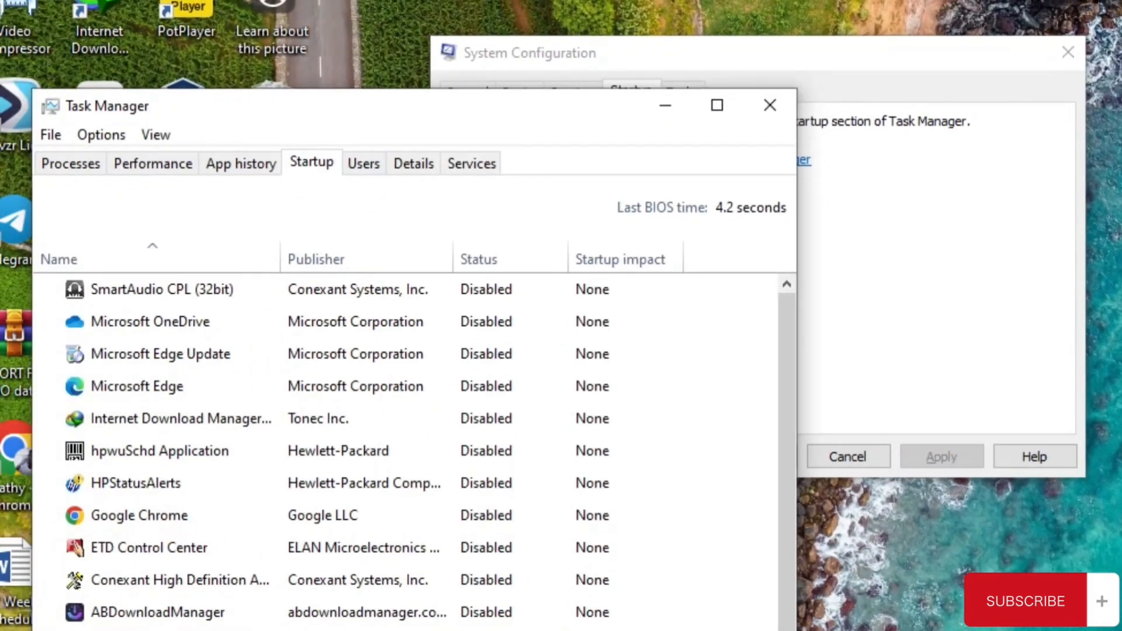
left_click_drag(336, 117, 407, 7)
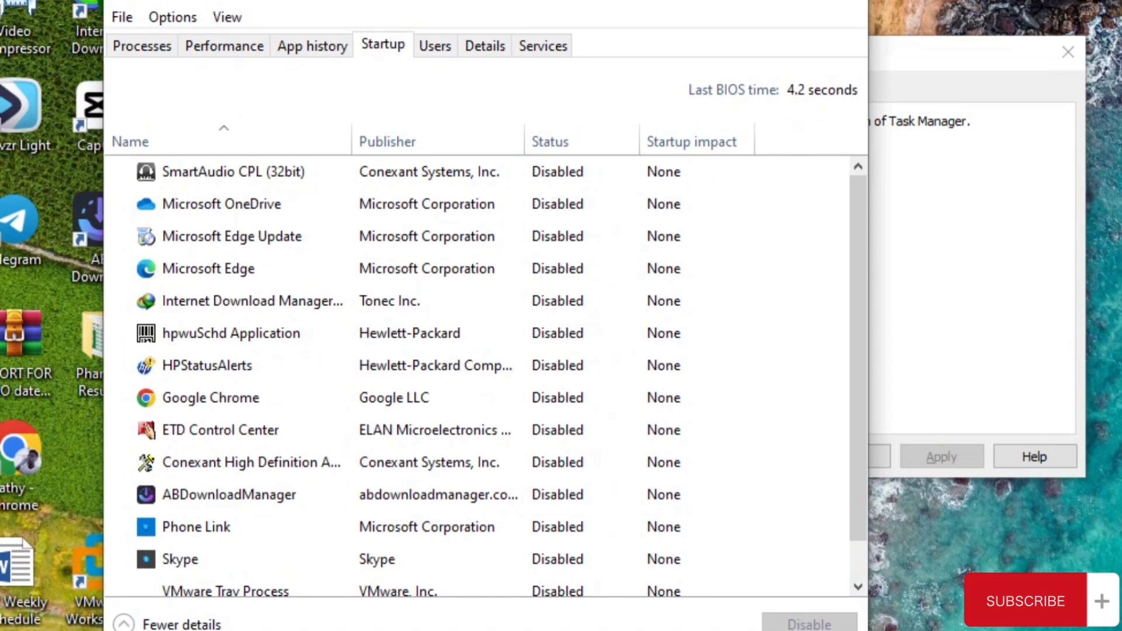
- Examine the full list of startup apps, checking the status and startup impact of each entry
scroll(409, 483, "down", 2)
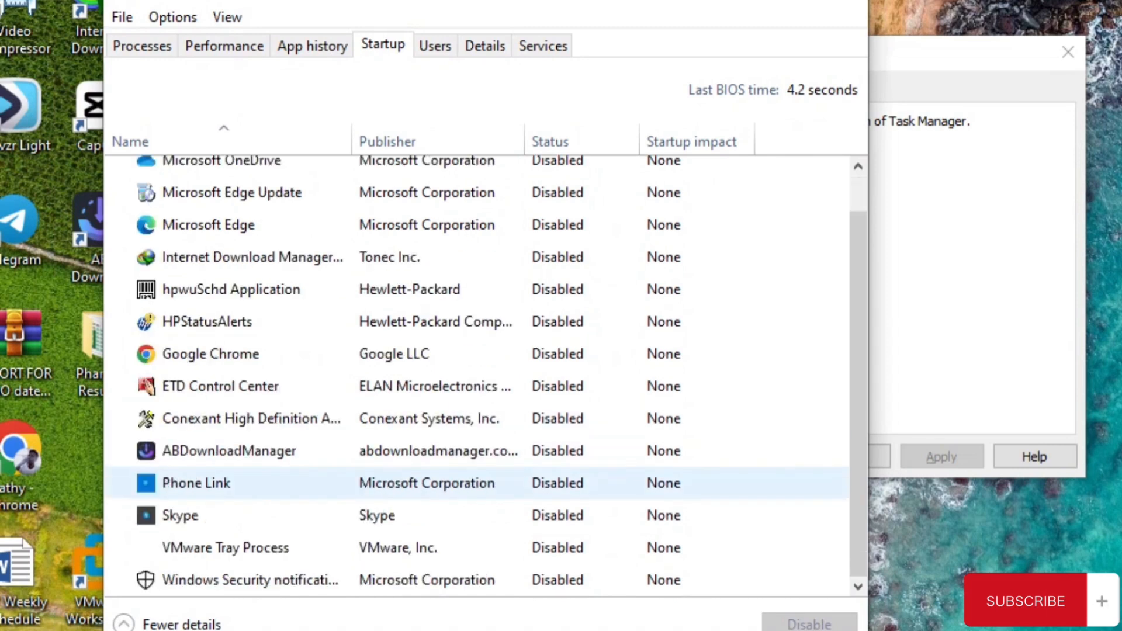
scroll(409, 339, "up", 2)
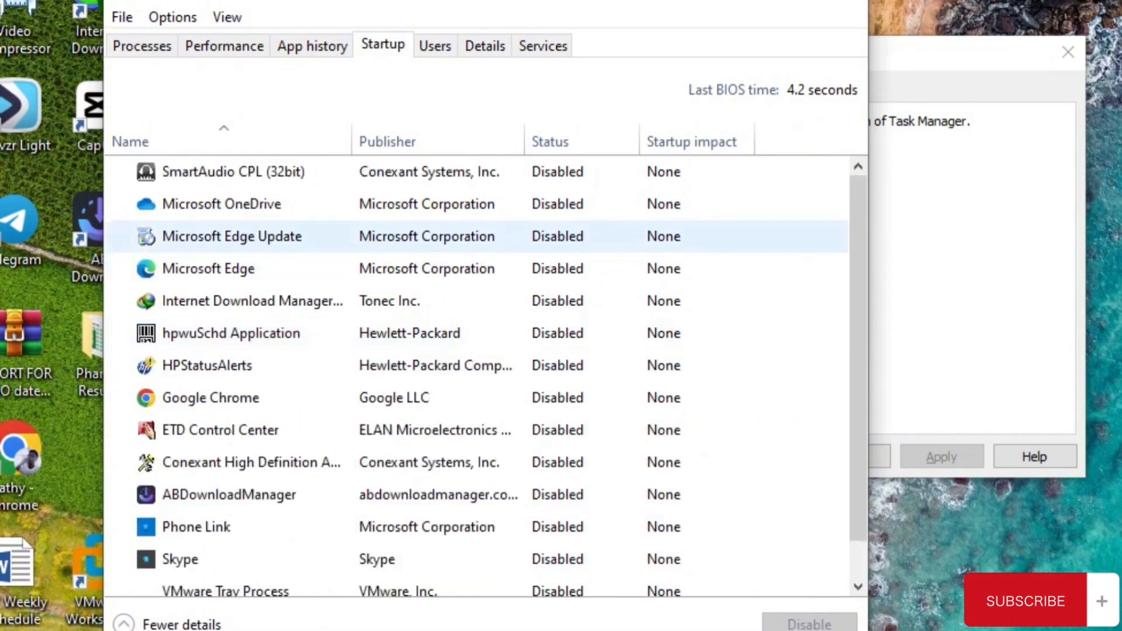
scroll(410, 330, "down", 2)
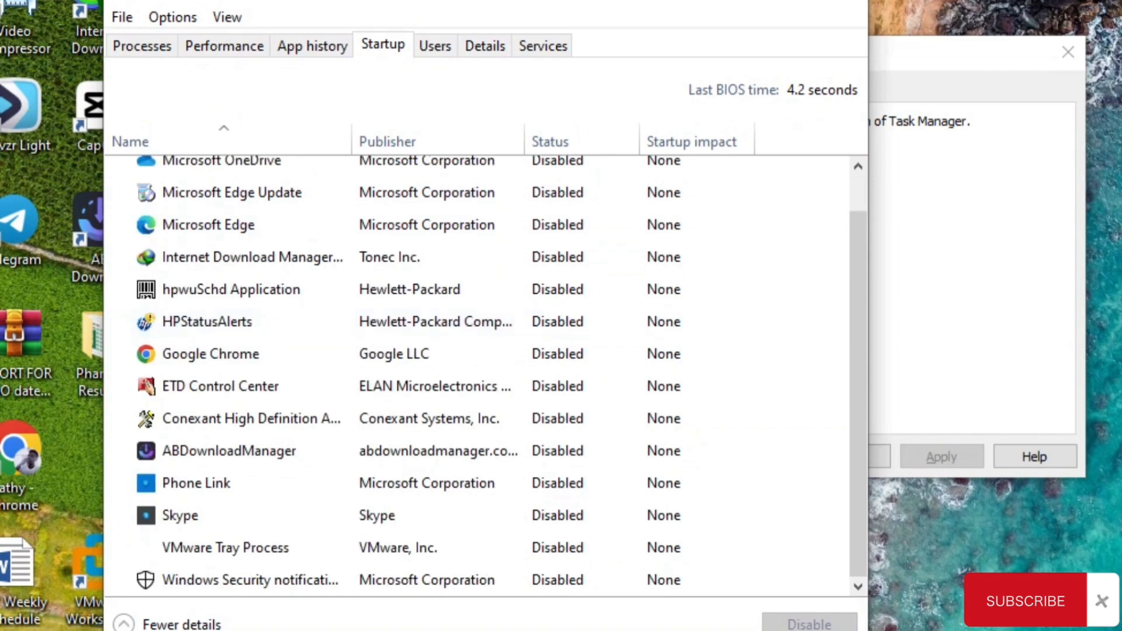
scroll(409, 398, "up", 2)
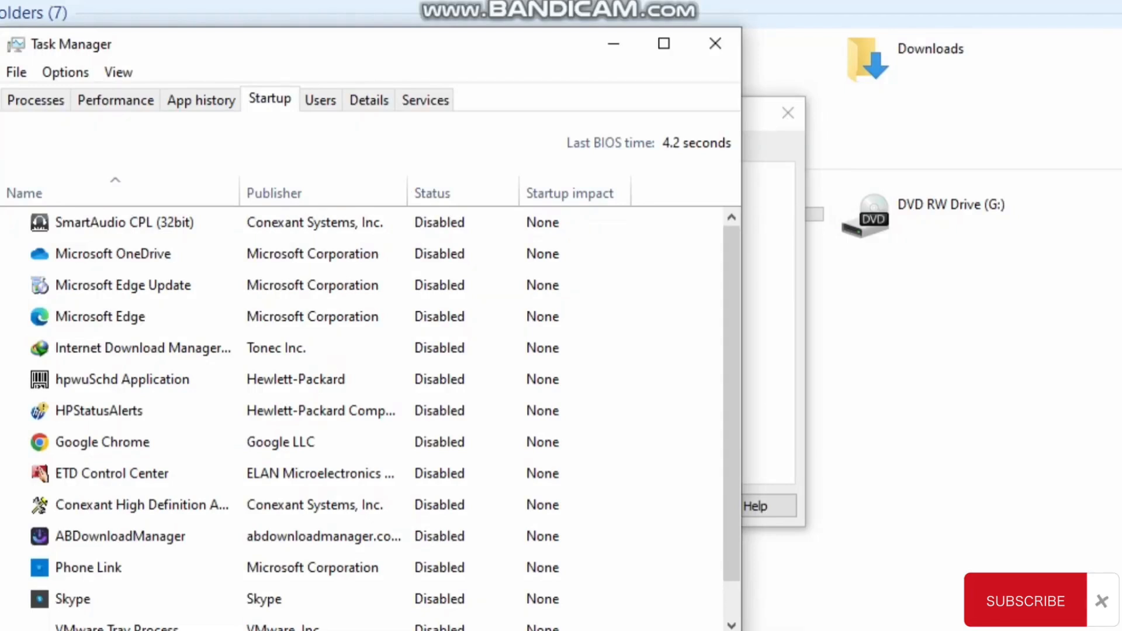
left_click_drag(336, 55, 344, 16)
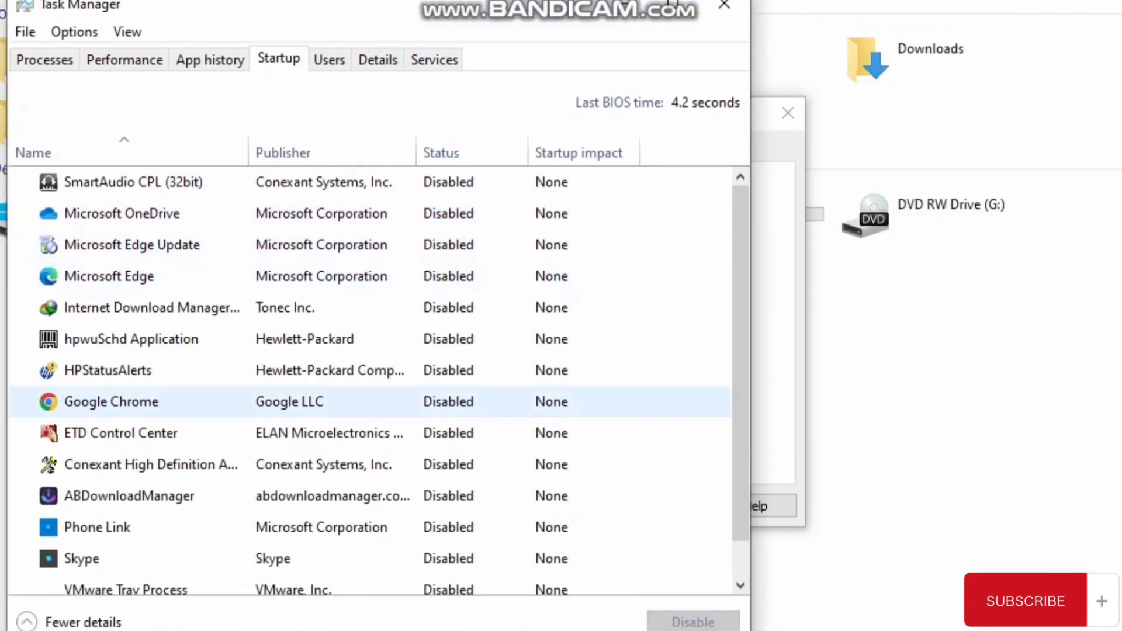
scroll(374, 322, "down", 1)
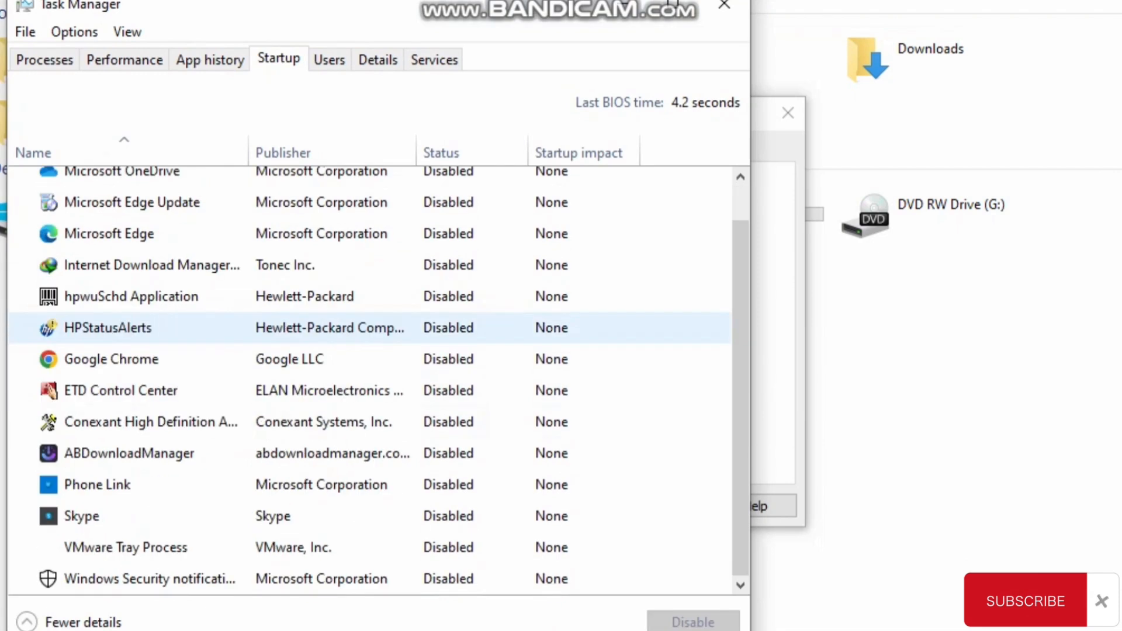
scroll(374, 316, "up", 1)
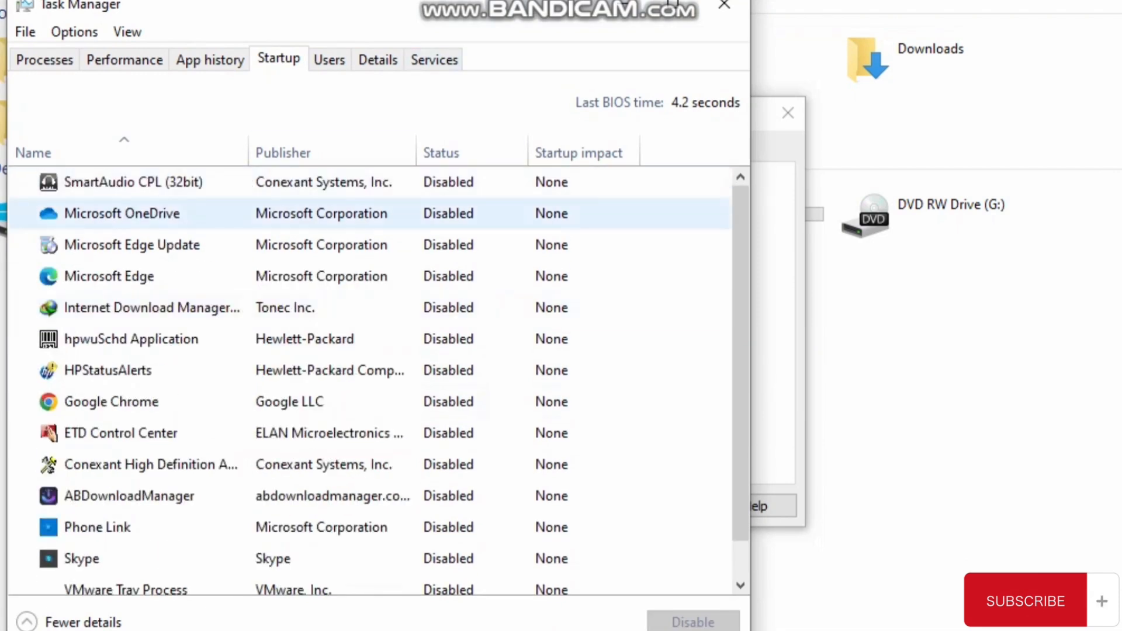
scroll(374, 380, "down", 1)
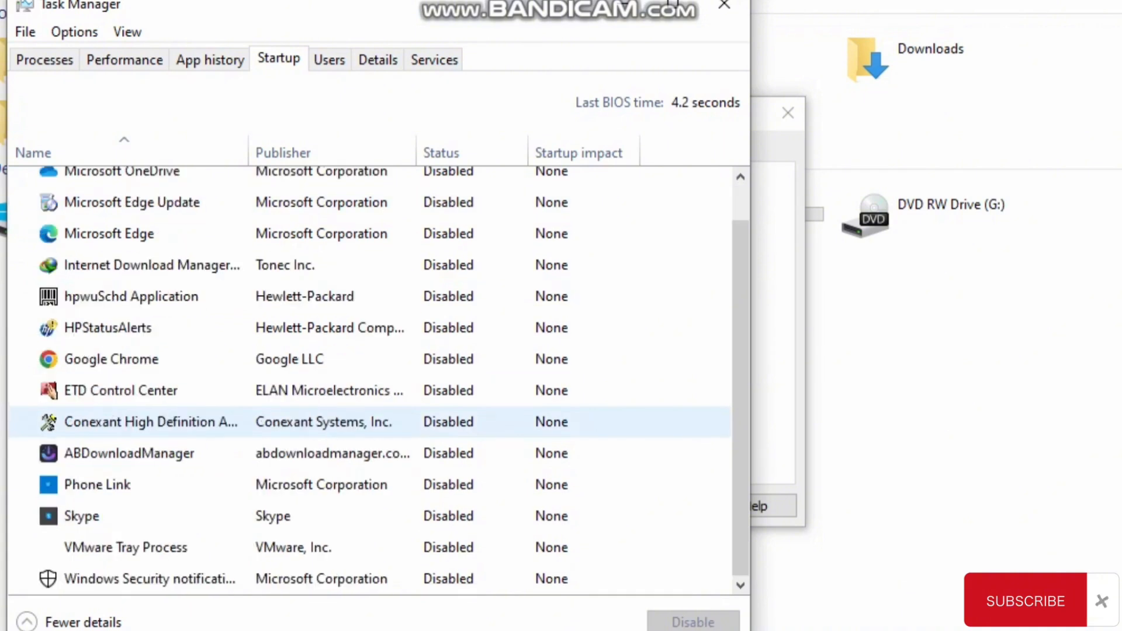
scroll(375, 422, "up", 1)
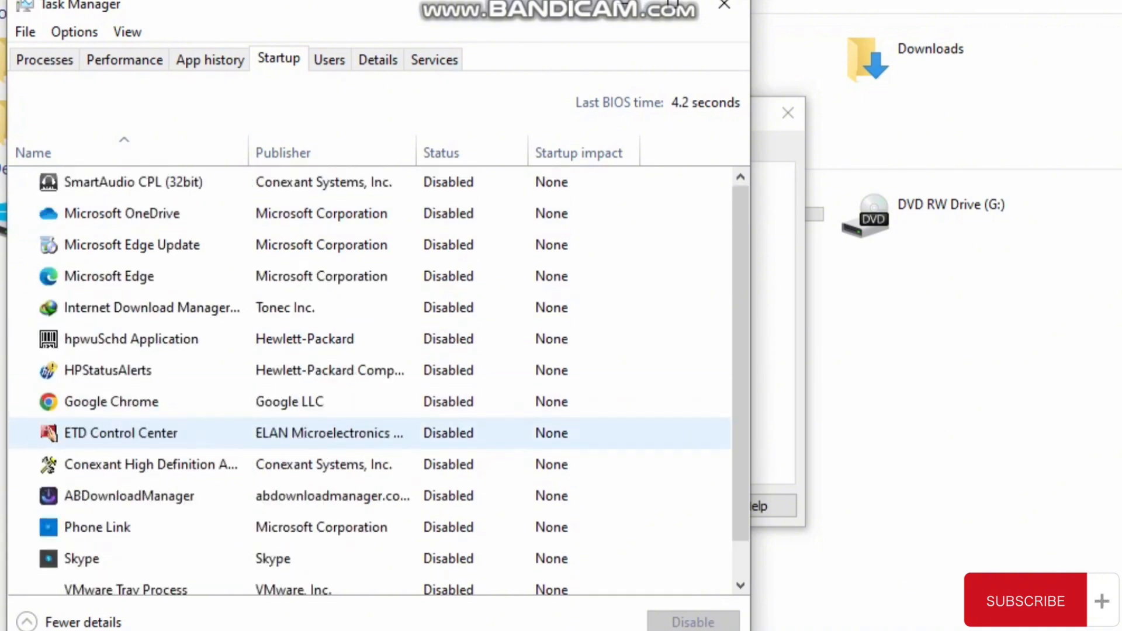
- Enable the Microsoft Edge Update startup item, and disable it again
right_click(465, 246)
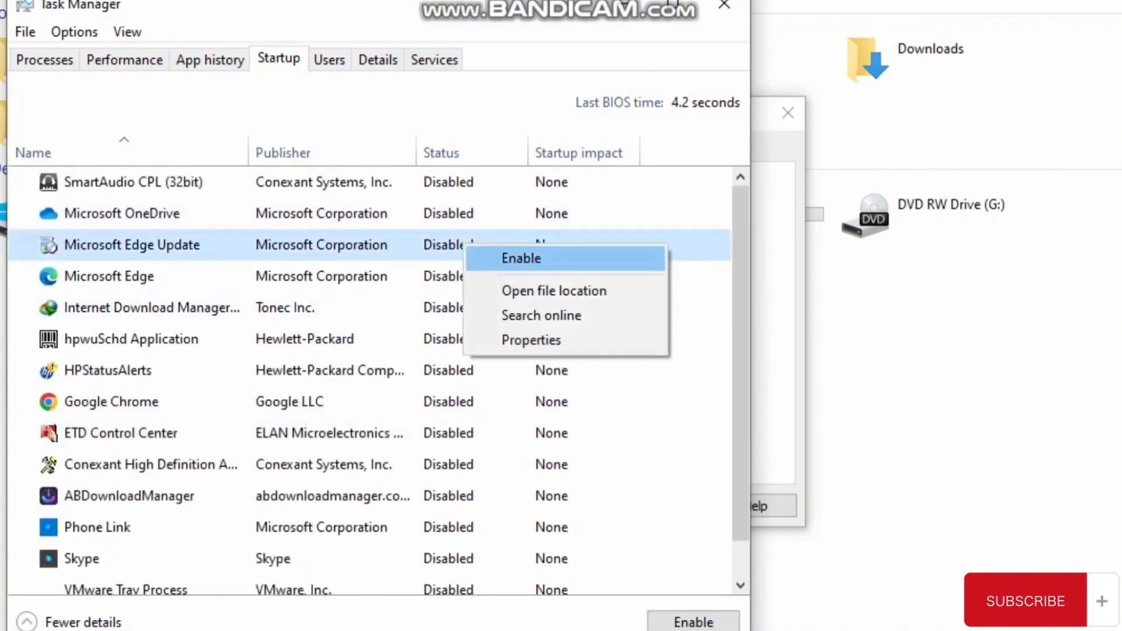
left_click(521, 259)
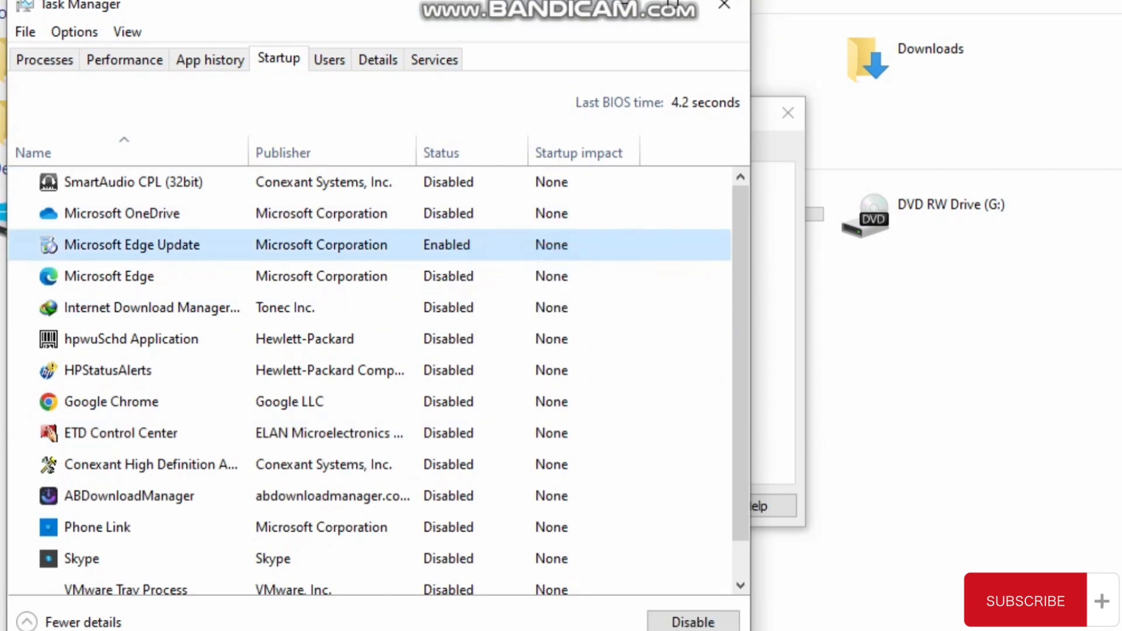
right_click(442, 252)
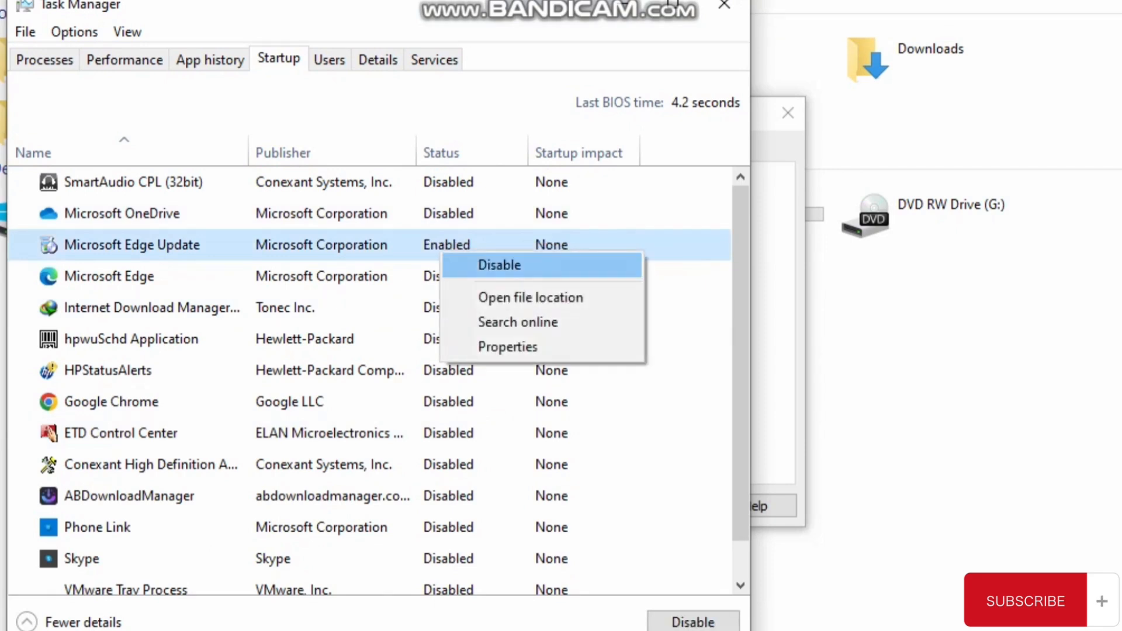
left_click(499, 265)
scroll(350, 337, "down", 1)
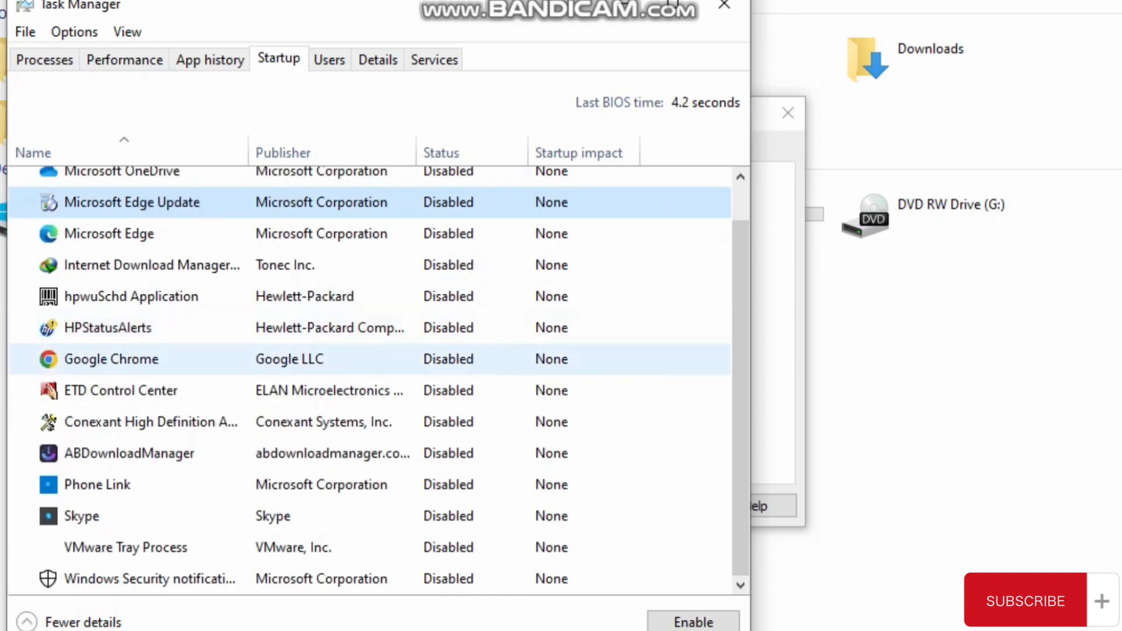
scroll(370, 380, "up", 1)
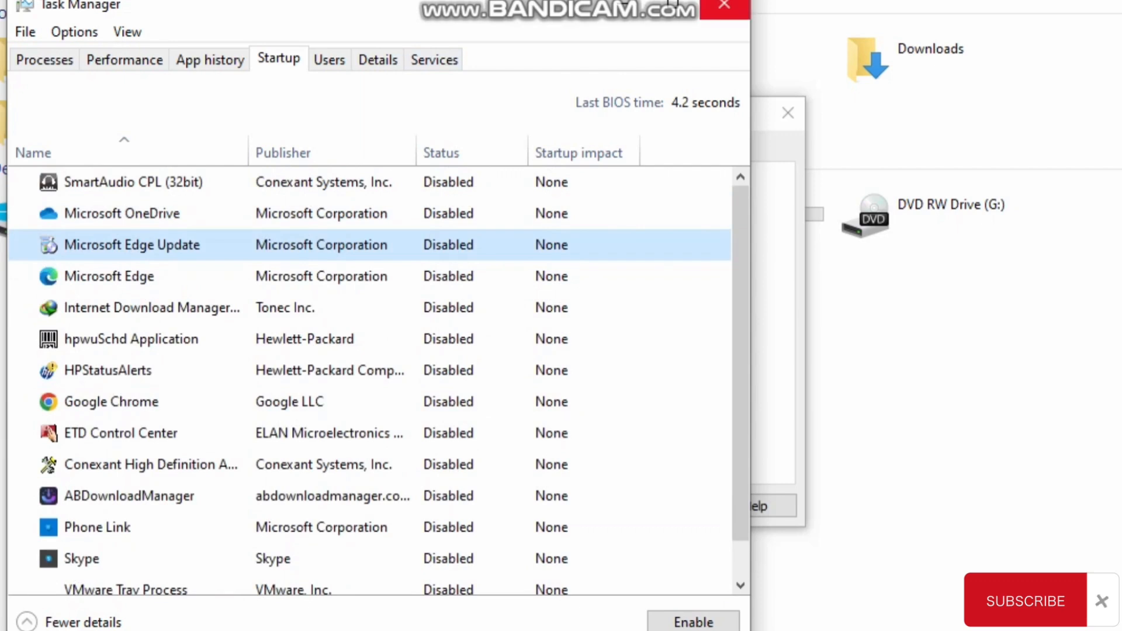
- Close Task Manager and sort the services in System Configuration by status
left_click(724, 6)
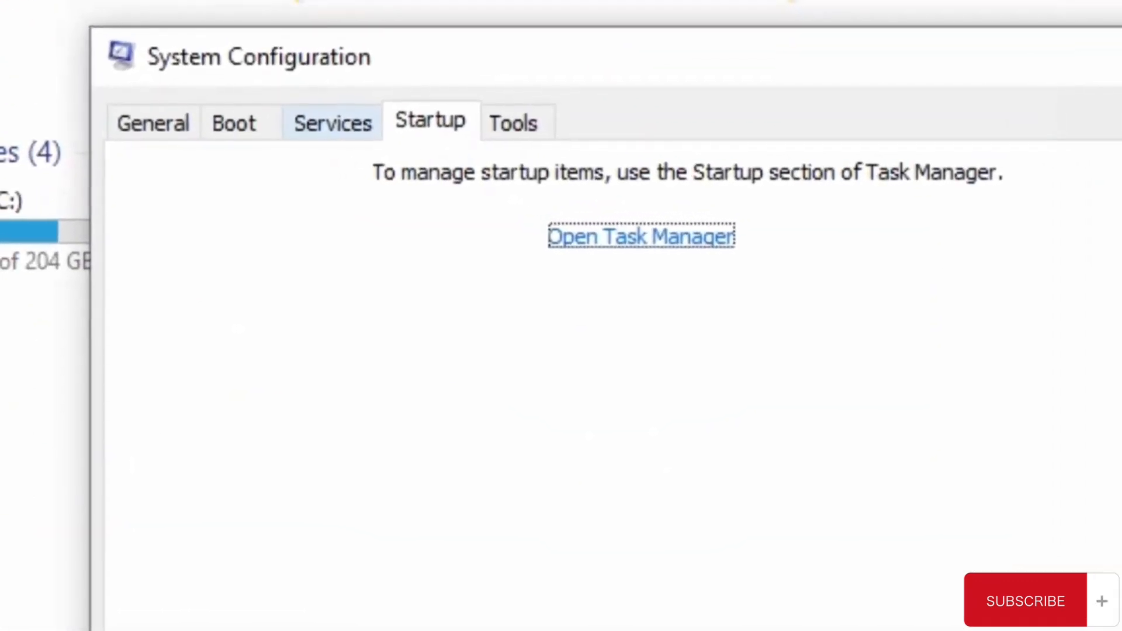
left_click(332, 123)
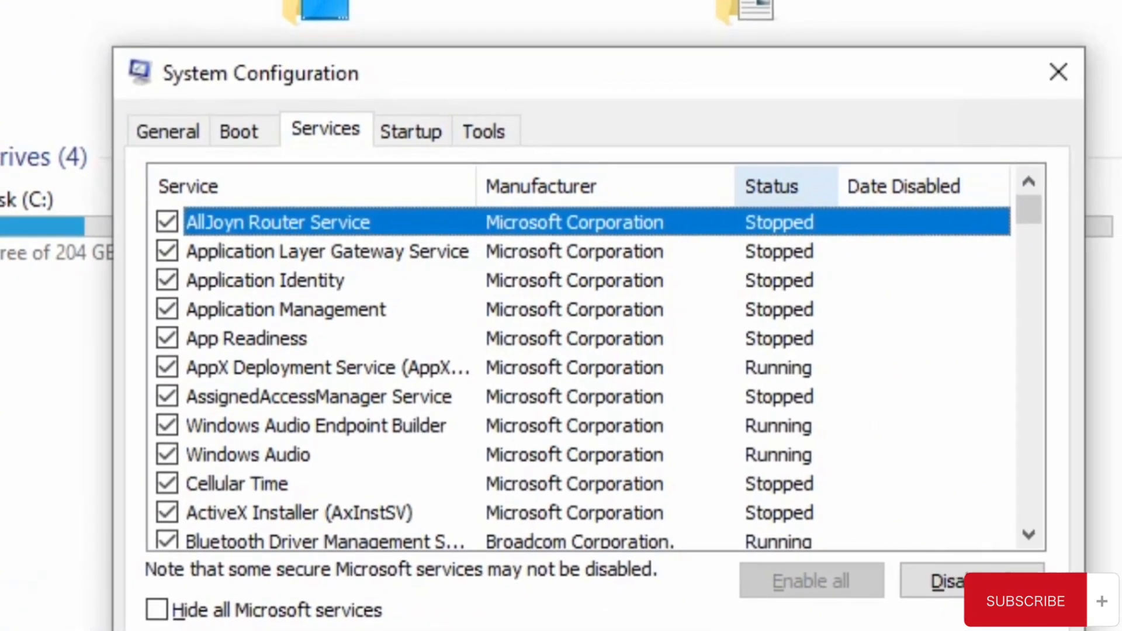
left_click(772, 186)
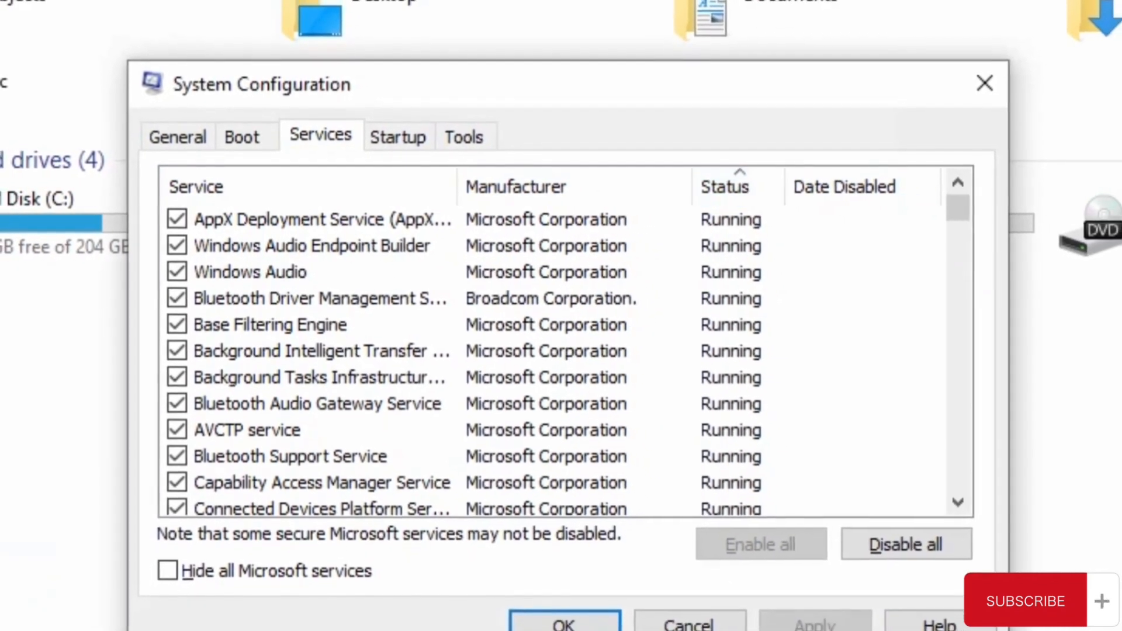
- Review the running services and their manufacturers to identify ones that could be disabled
scroll(550, 351, "down", 15)
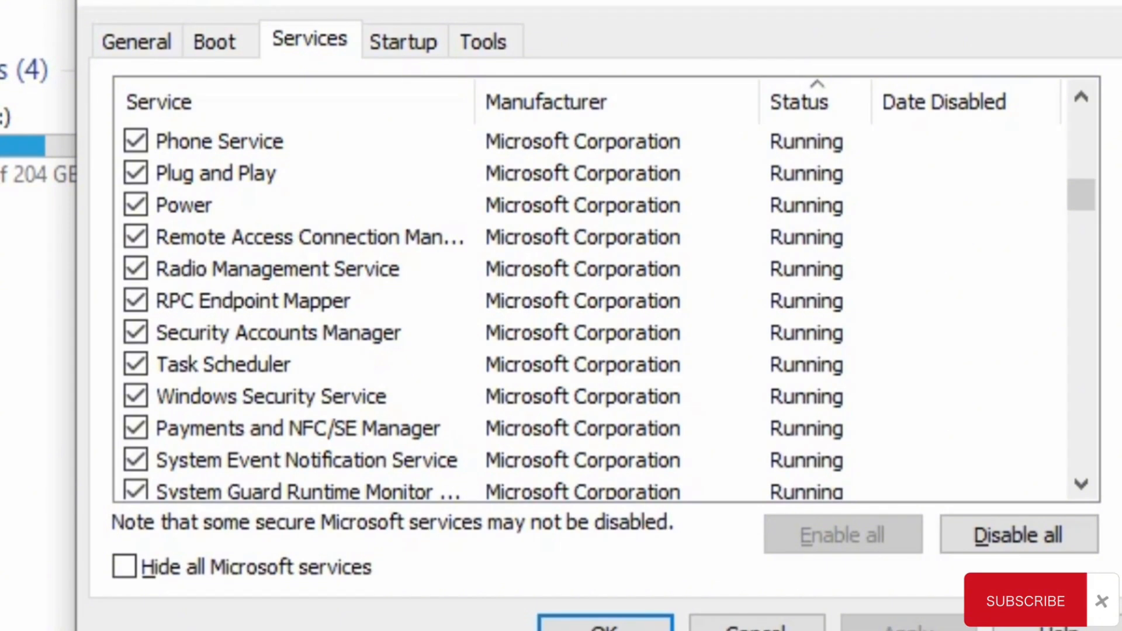
left_click(277, 269)
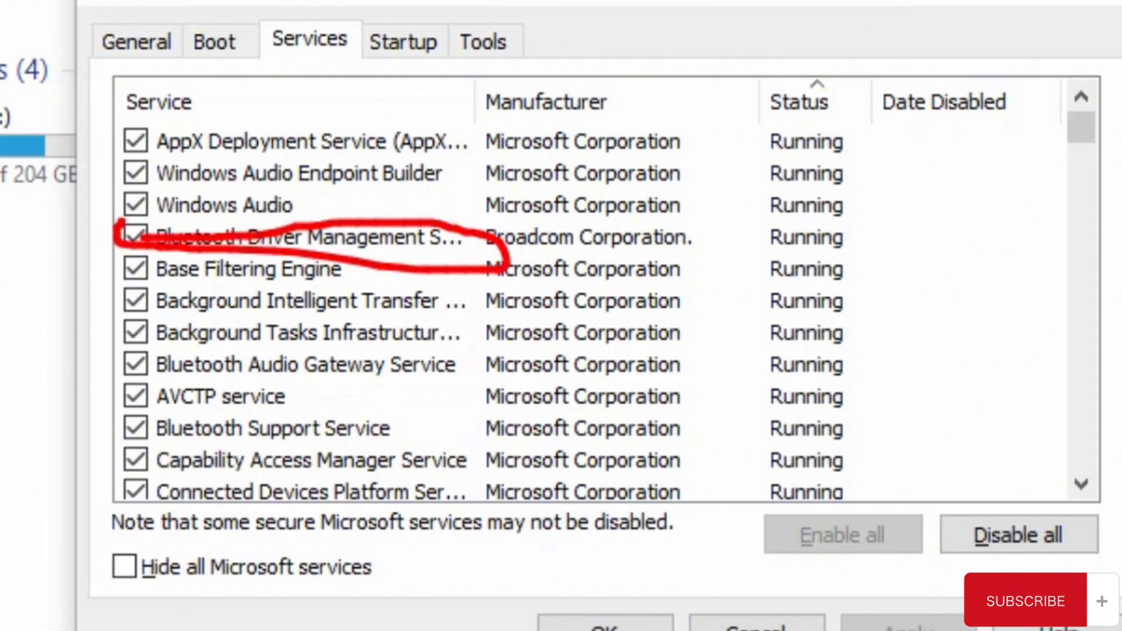
scroll(584, 309, "down", 3)
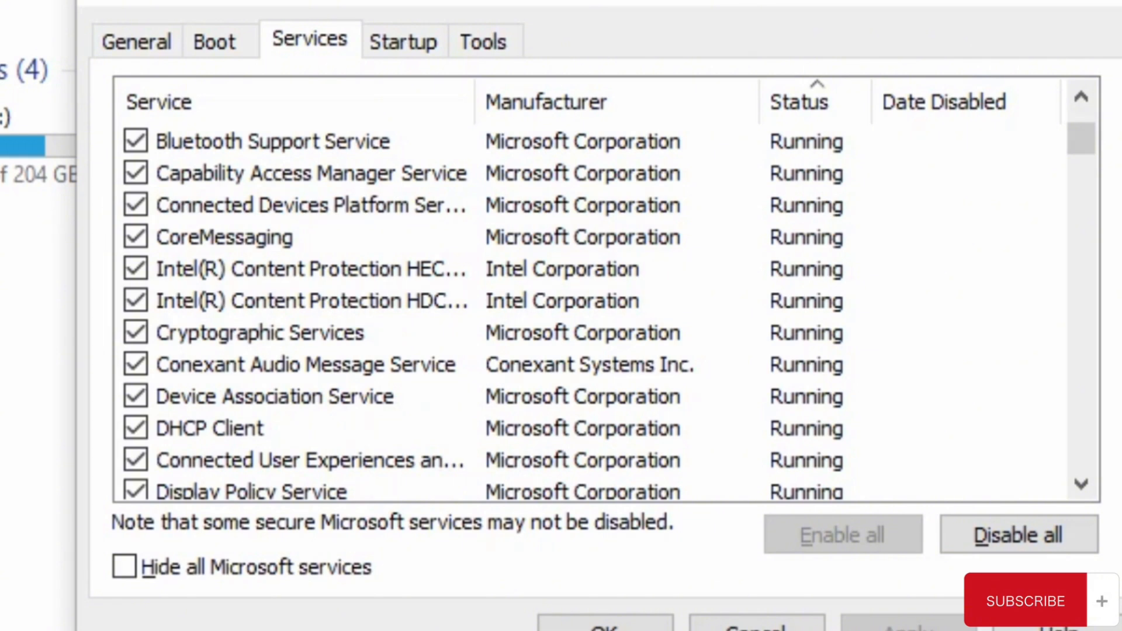
left_click(1081, 139)
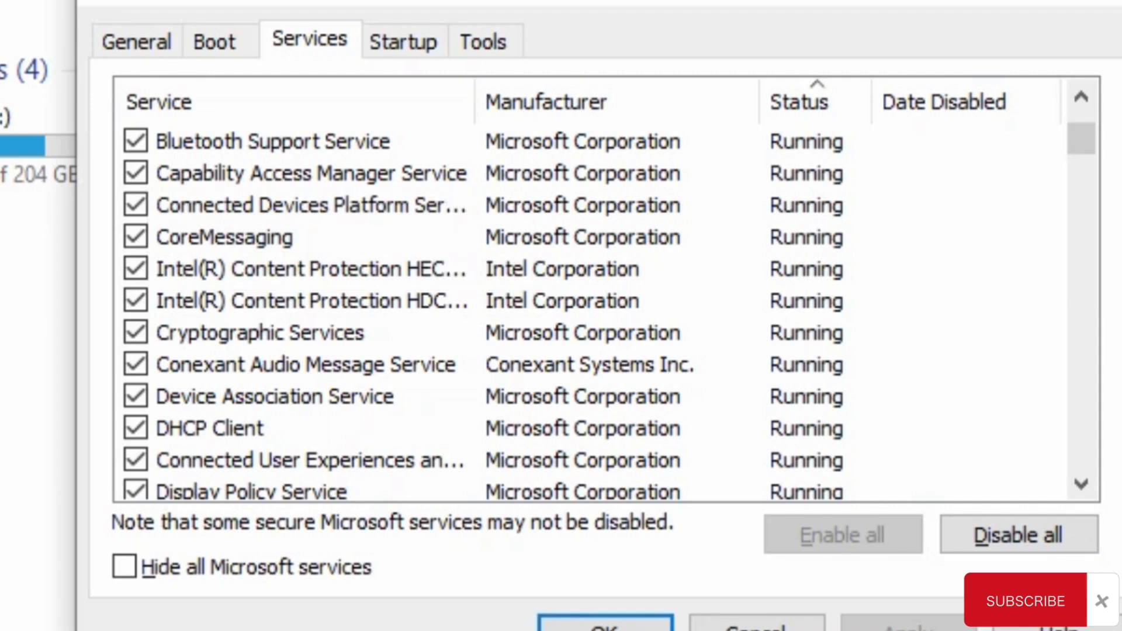
left_click_drag(1082, 139, 1081, 165)
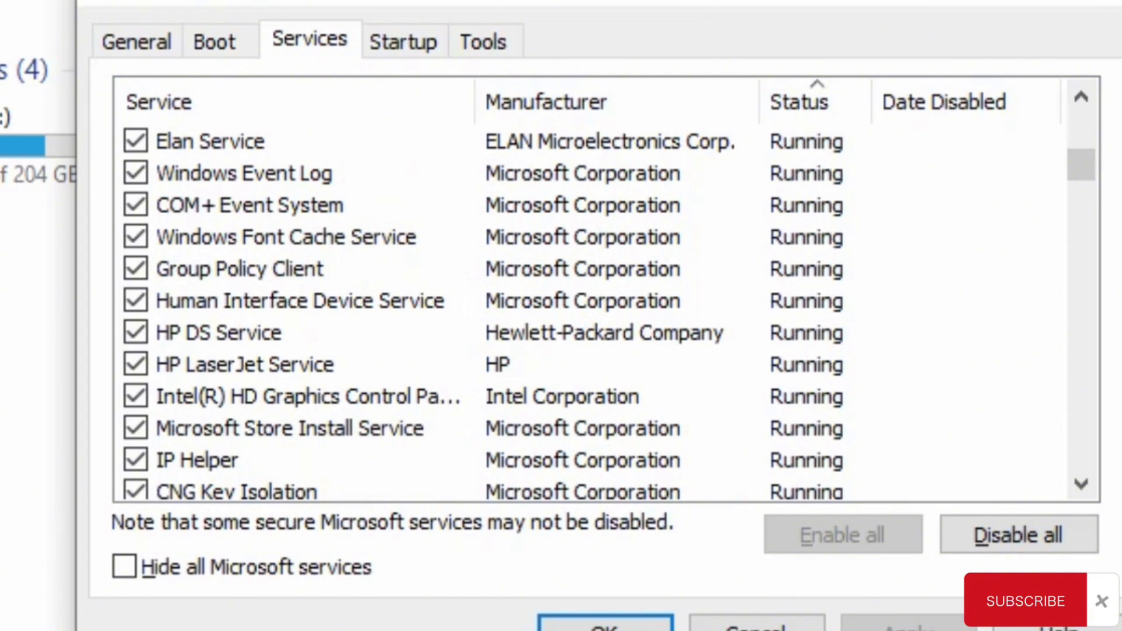
scroll(584, 316, "down", 5)
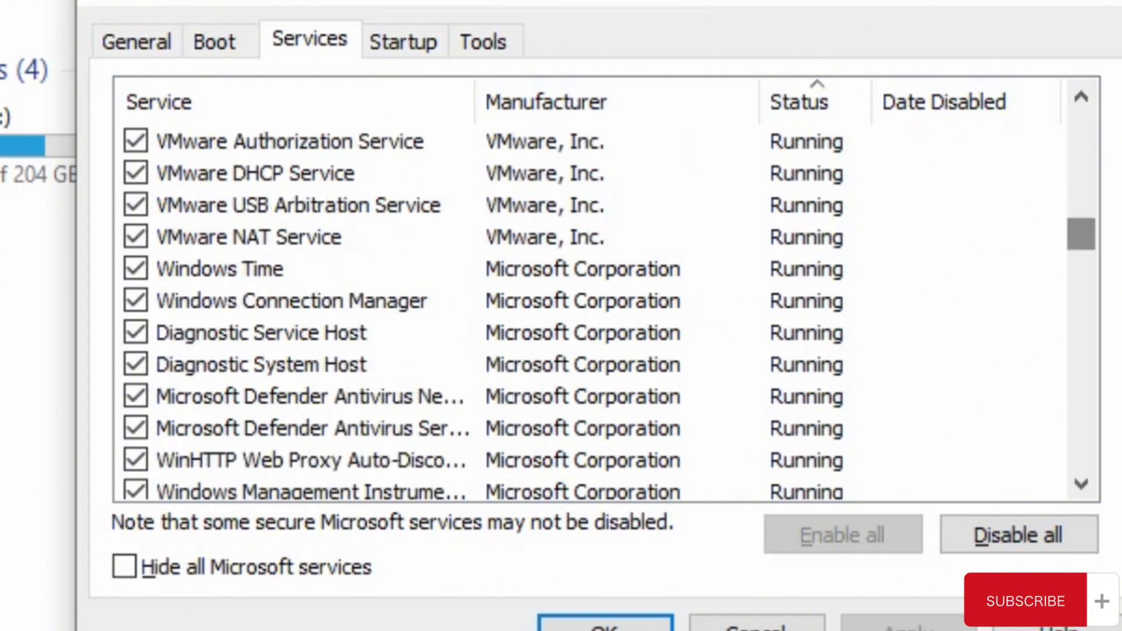
left_click(290, 142)
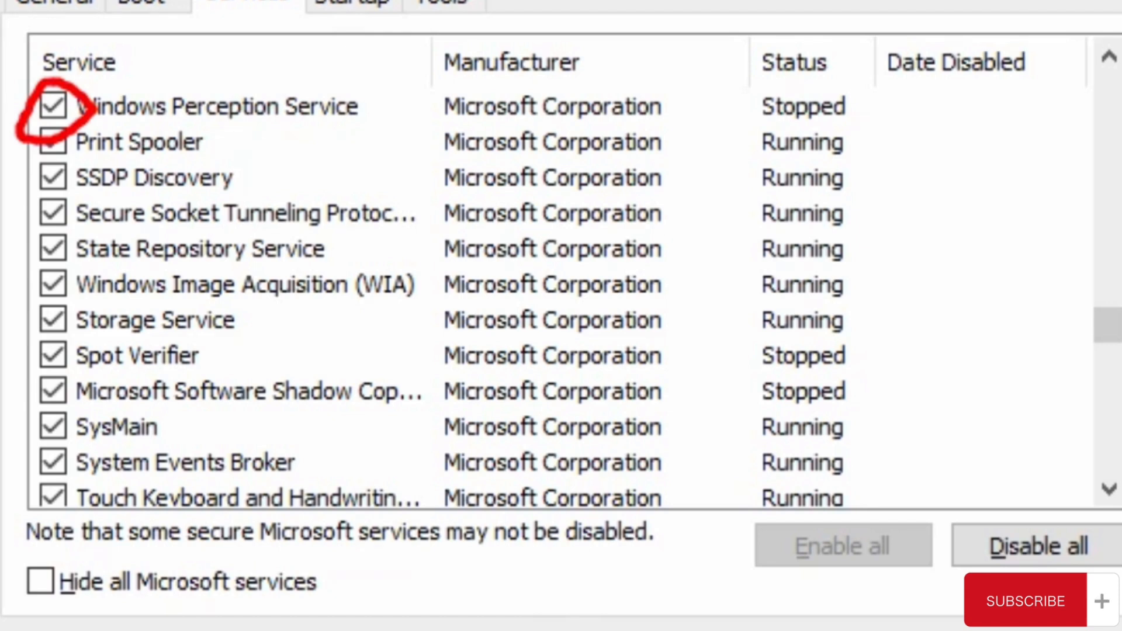
- Uncheck the SSDP Discovery and Secure Socket Tunneling Protocol services, and check both again
left_click(53, 178)
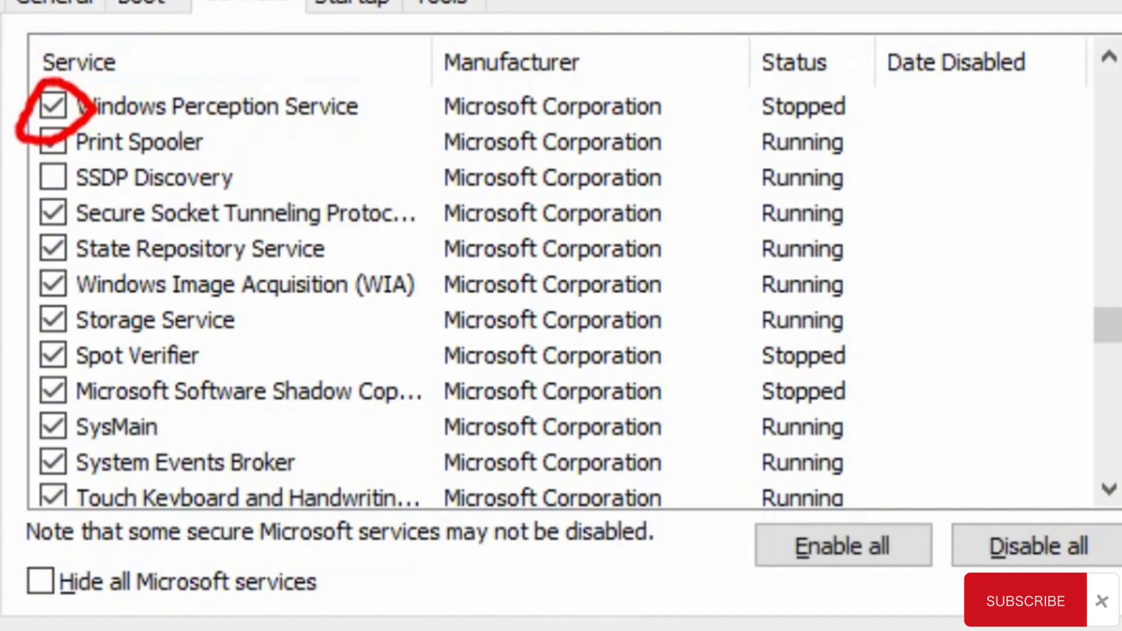
left_click(53, 213)
left_click(53, 213)
left_click(53, 177)
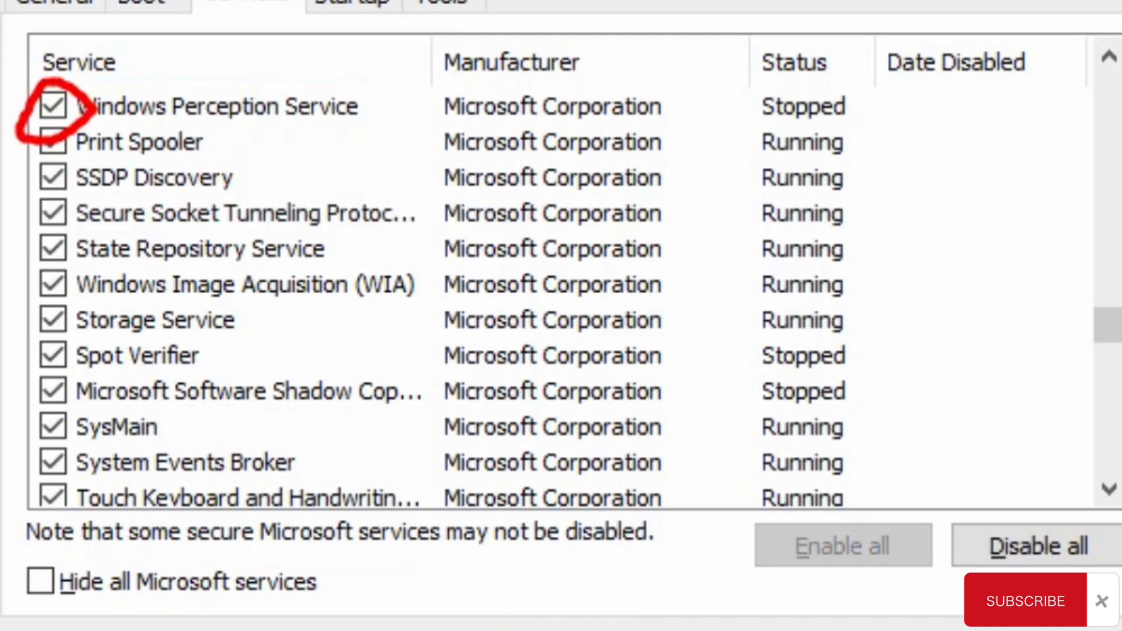
scroll(245, 409, "down", 15)
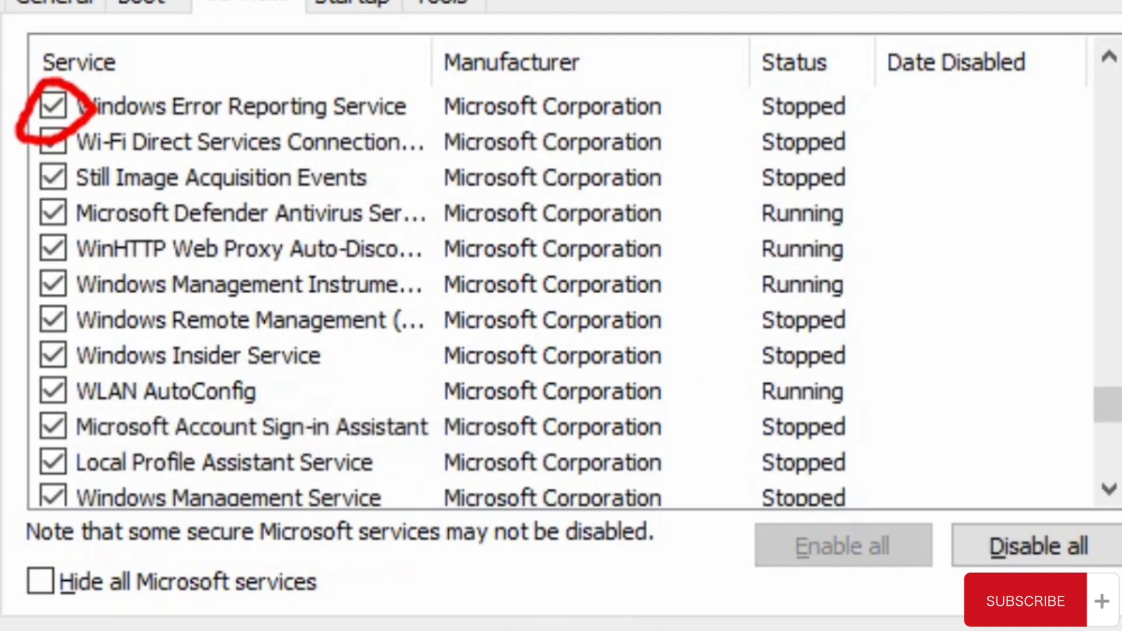
- Uncheck the VMware Authorization, VMware DHCP, VMware USB Arbitration and VMware NAT services in the services list
scroll(269, 292, "up", 10)
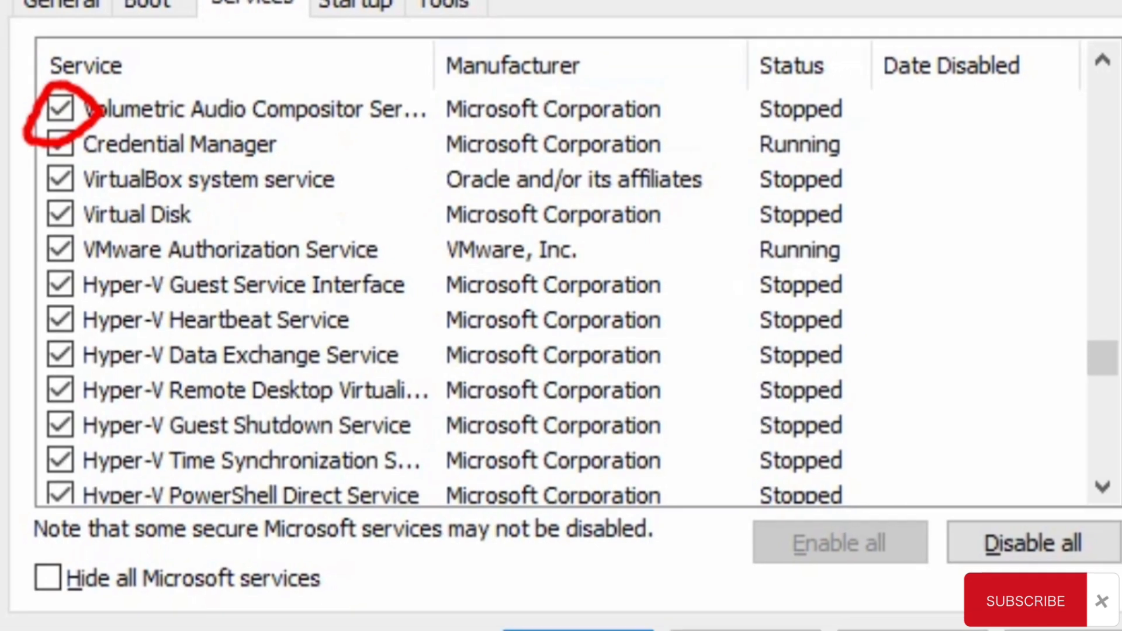
left_click(53, 249)
scroll(54, 249, "down", 4)
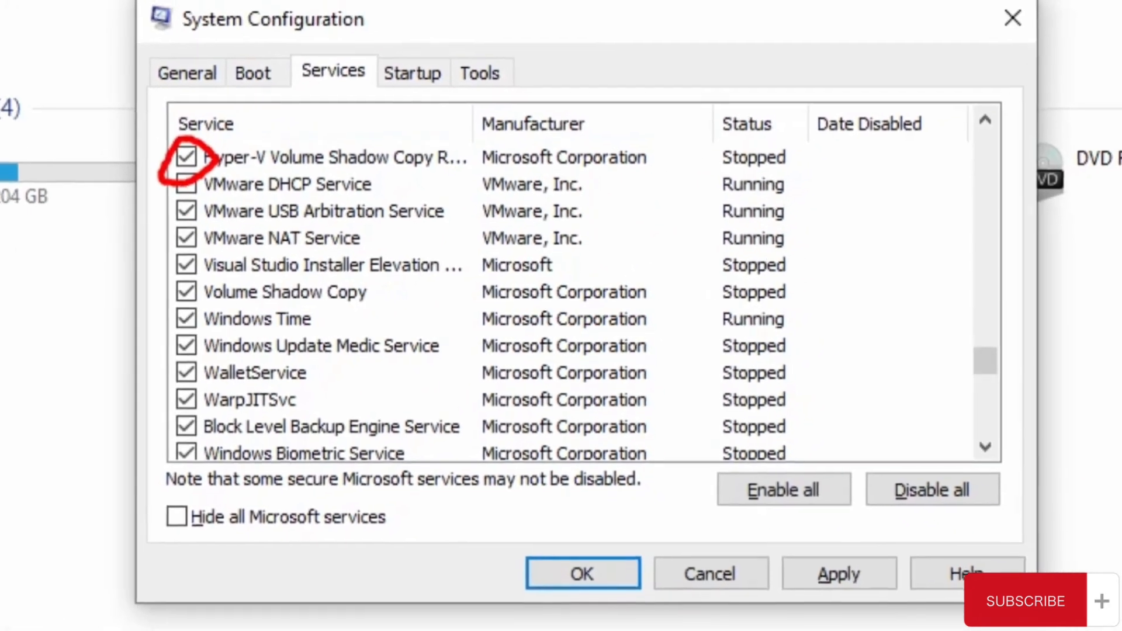
left_click(186, 211)
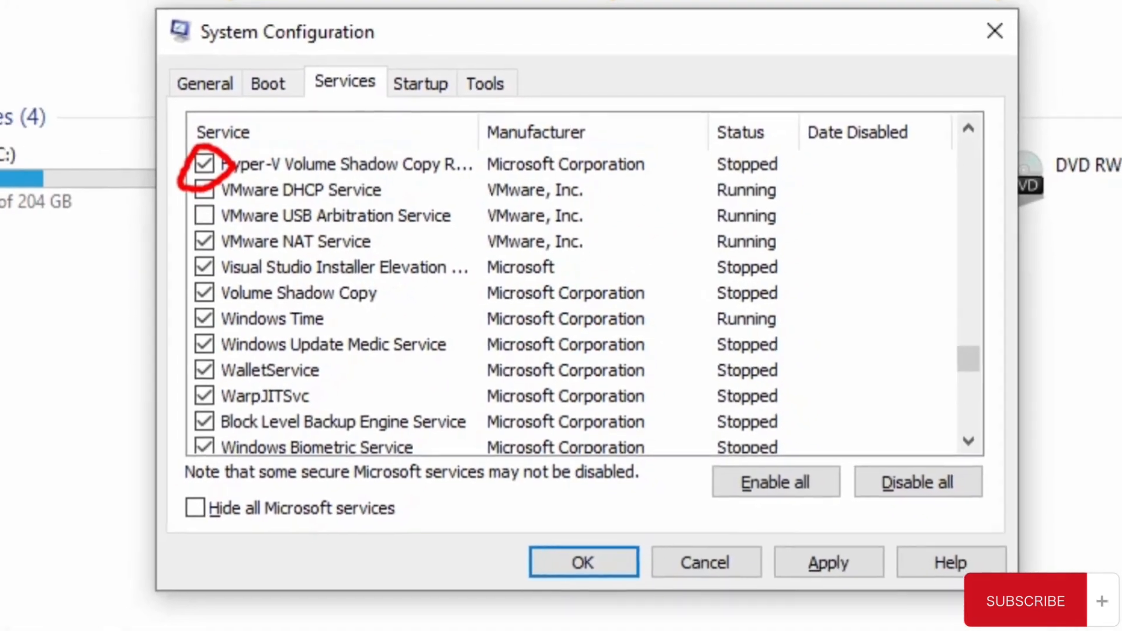
left_click(186, 238)
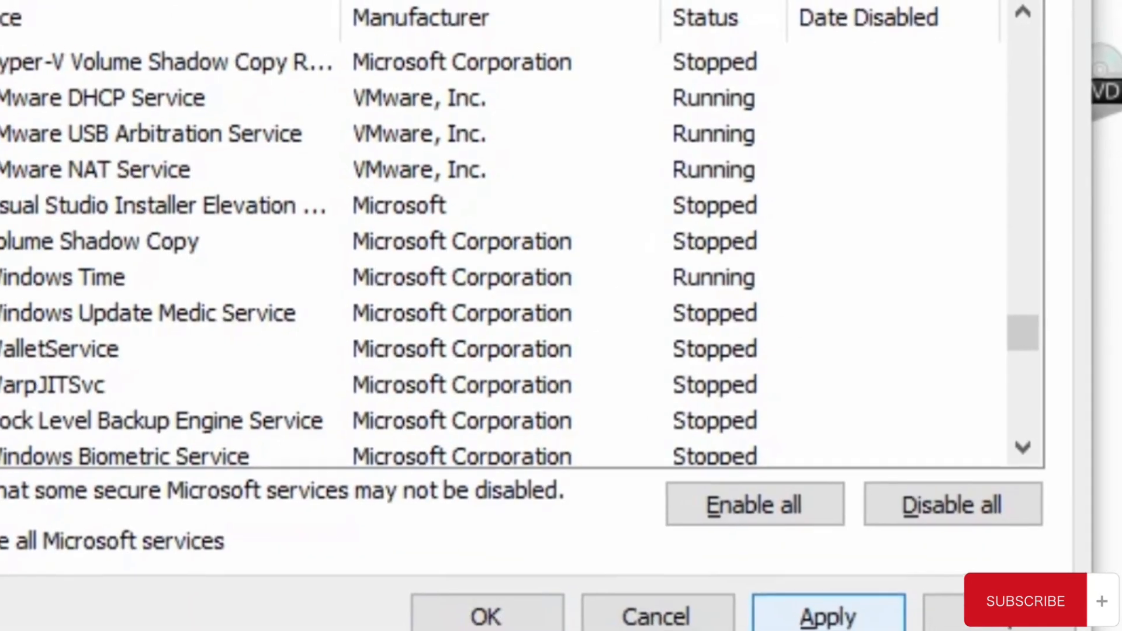
- Apply the service changes and close System Configuration without restarting the computer
left_click(827, 617)
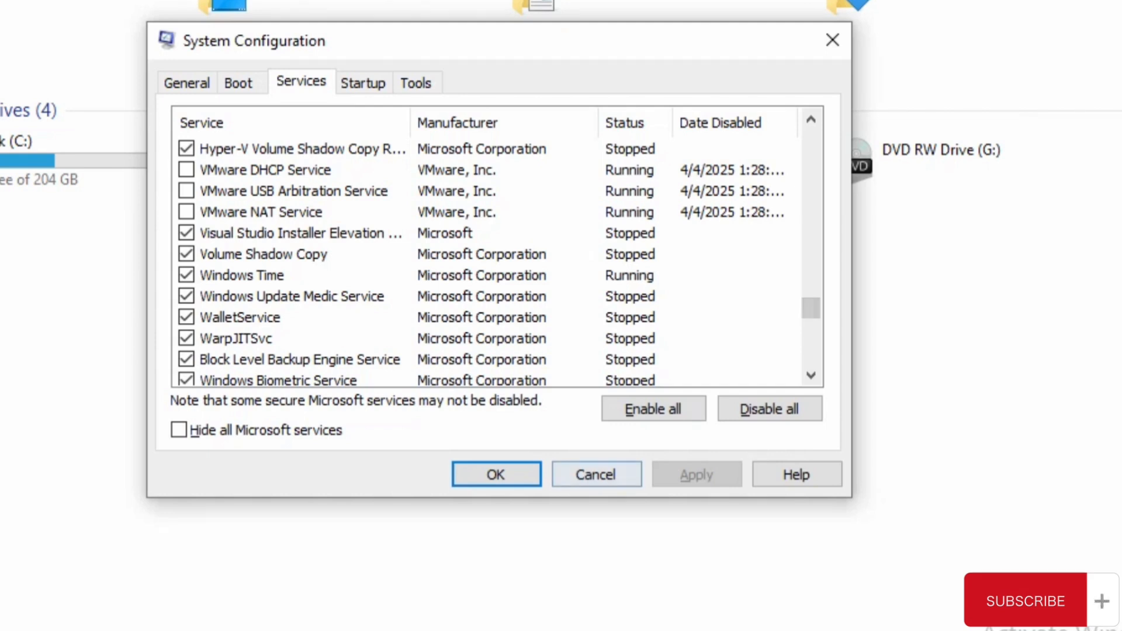
left_click(497, 474)
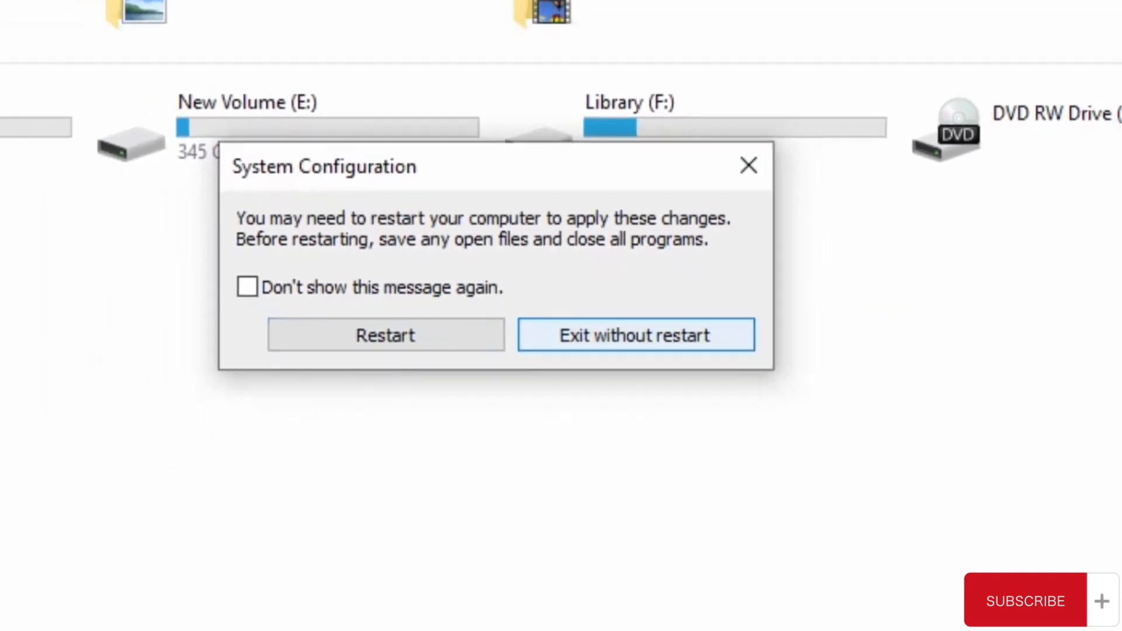
left_click(636, 335)
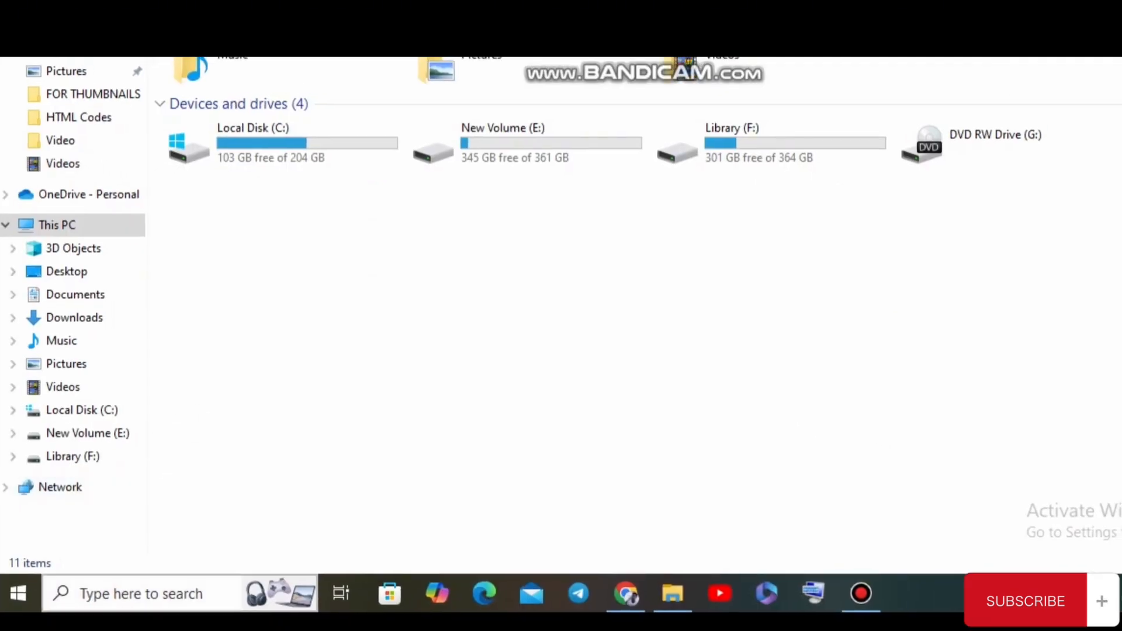
- Search Windows for "update" and open the Windows Update settings
left_click(141, 594)
type("up")
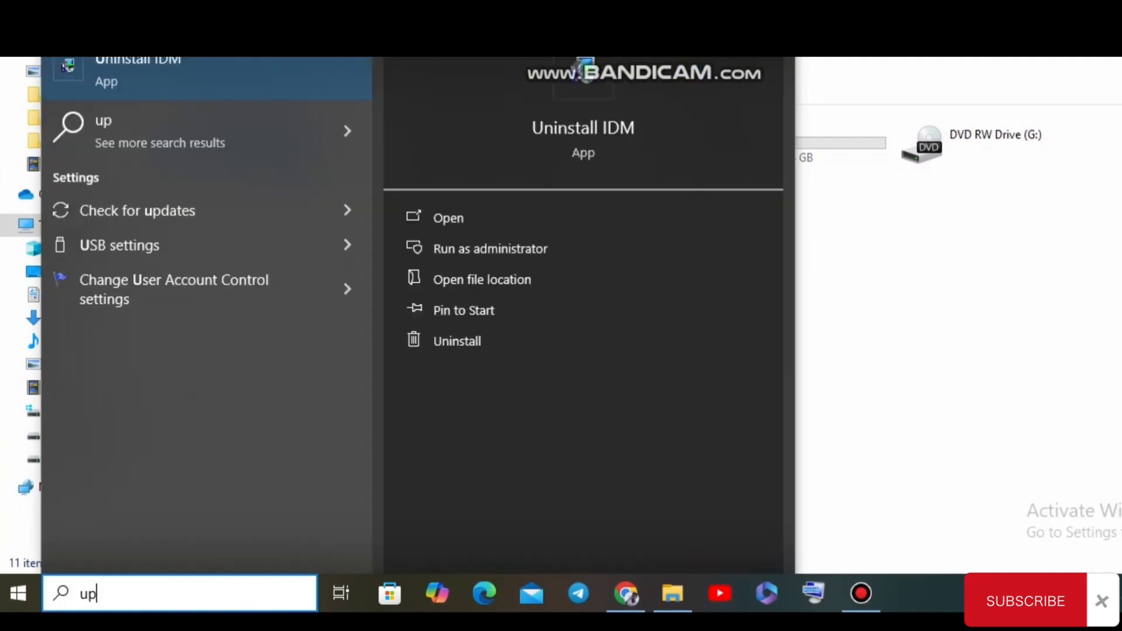
type("date")
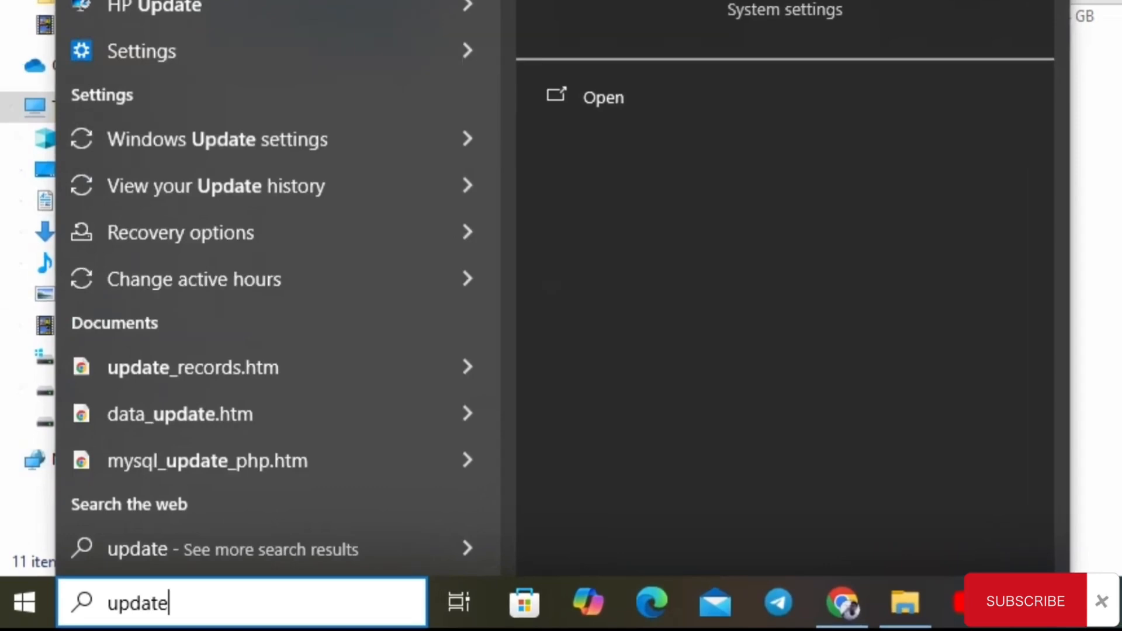
left_click(261, 23)
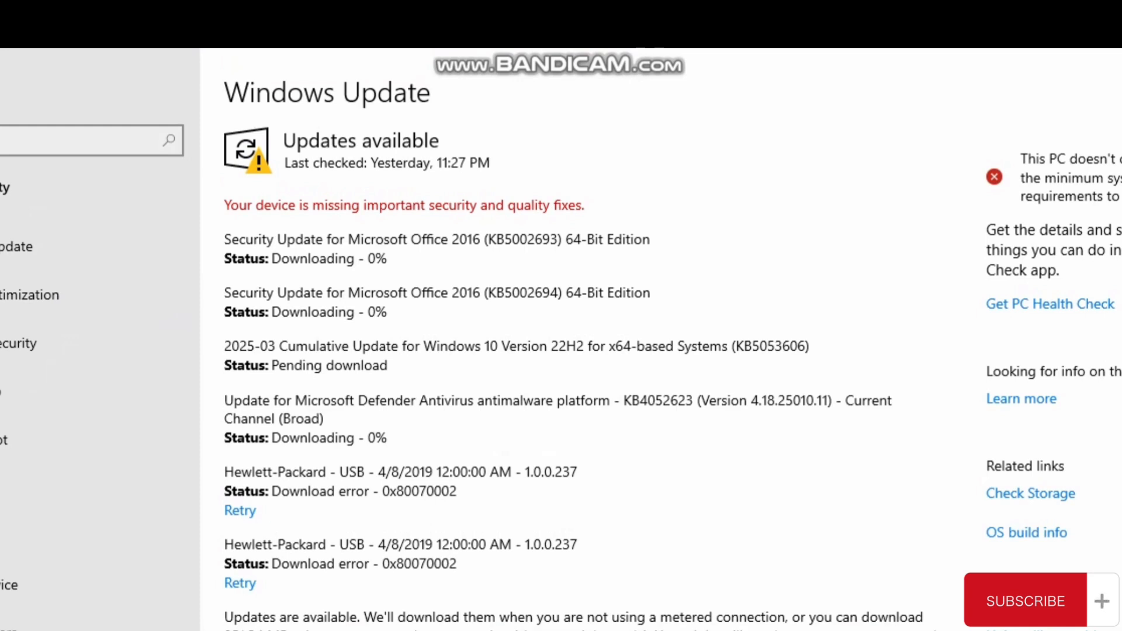
mouse_move(213, 220)
left_mouse_down()
mouse_move(210, 284)
mouse_move(440, 134)
mouse_move(124, 298)
mouse_move(177, 294)
left_mouse_up()
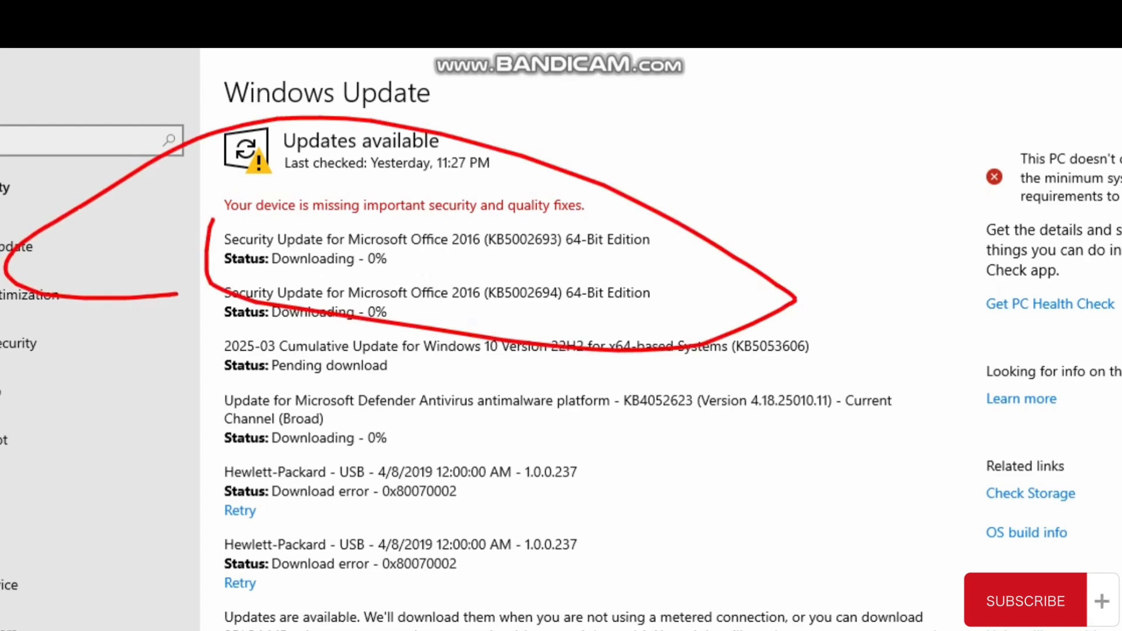
mouse_move(272, 450)
left_mouse_down()
mouse_move(549, 458)
mouse_move(351, 383)
mouse_move(205, 436)
mouse_move(269, 455)
left_mouse_up()
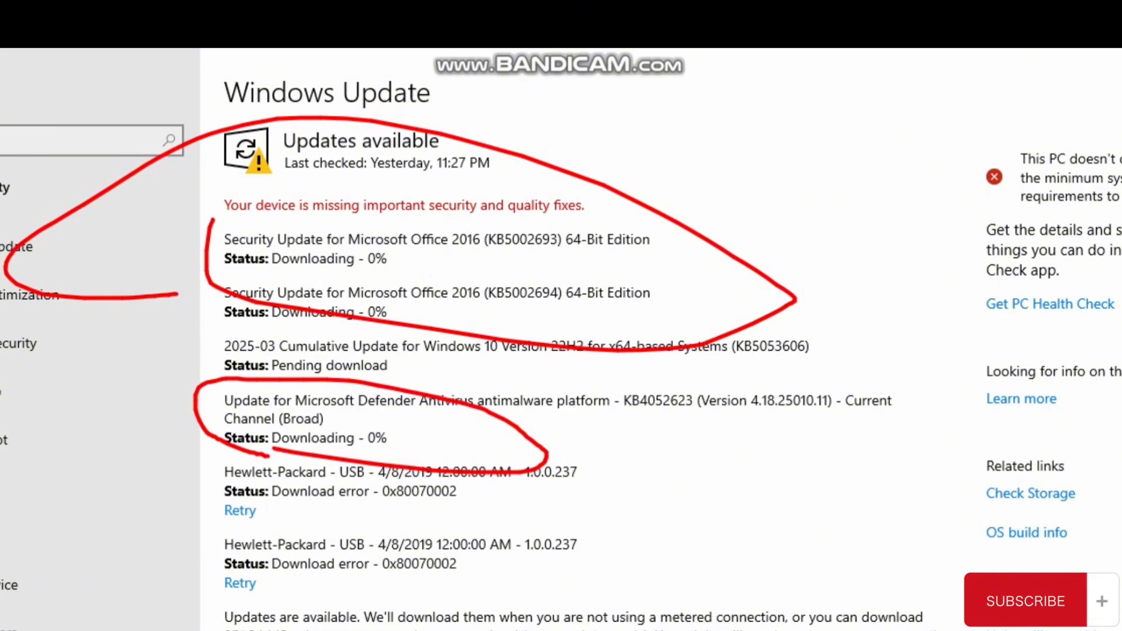
mouse_move(802, 118)
left_mouse_down()
mouse_move(0, 412)
mouse_move(0, 481)
left_mouse_up()
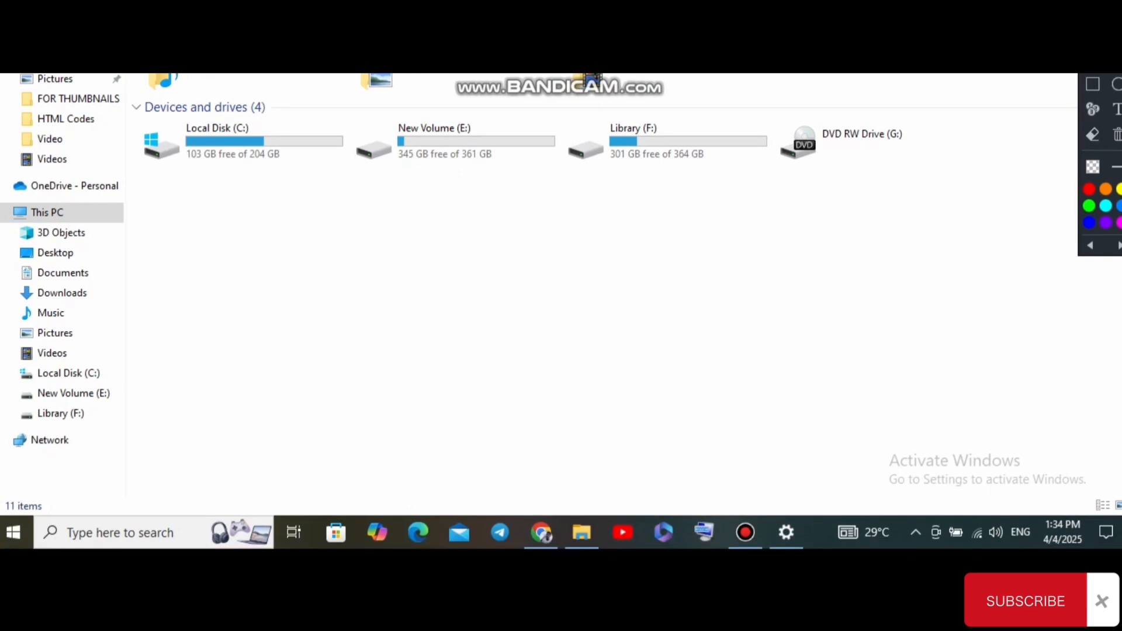
- Find and launch Run through the Windows search, and open the Windows Temp folder with the command "temp"
left_click(120, 533)
type("ru")
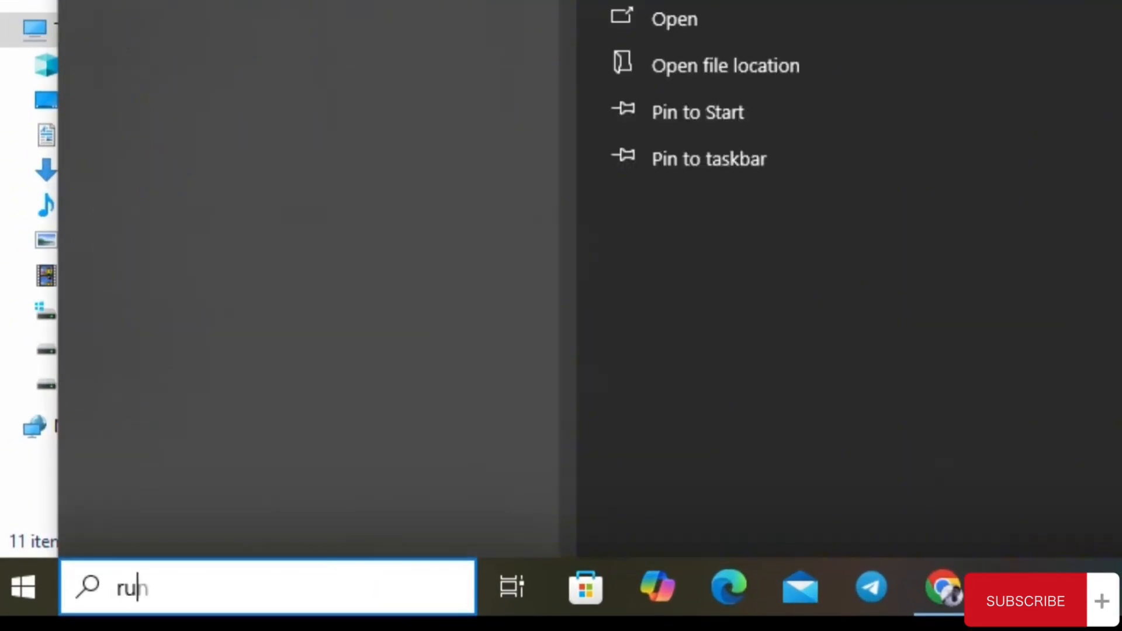
type("n")
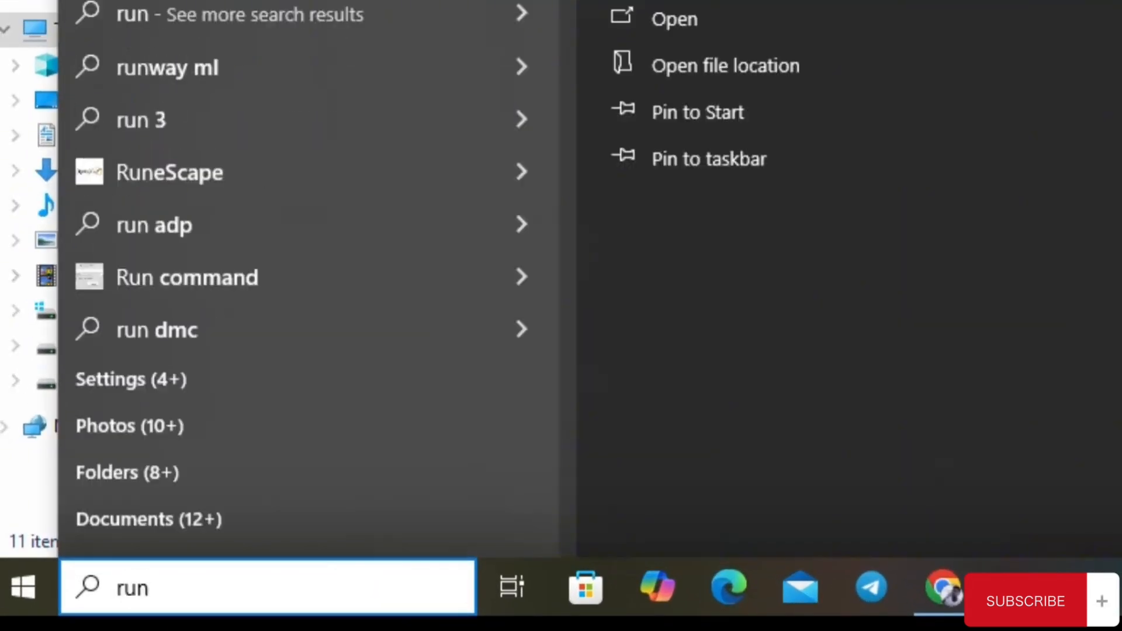
key("Return")
type("temp")
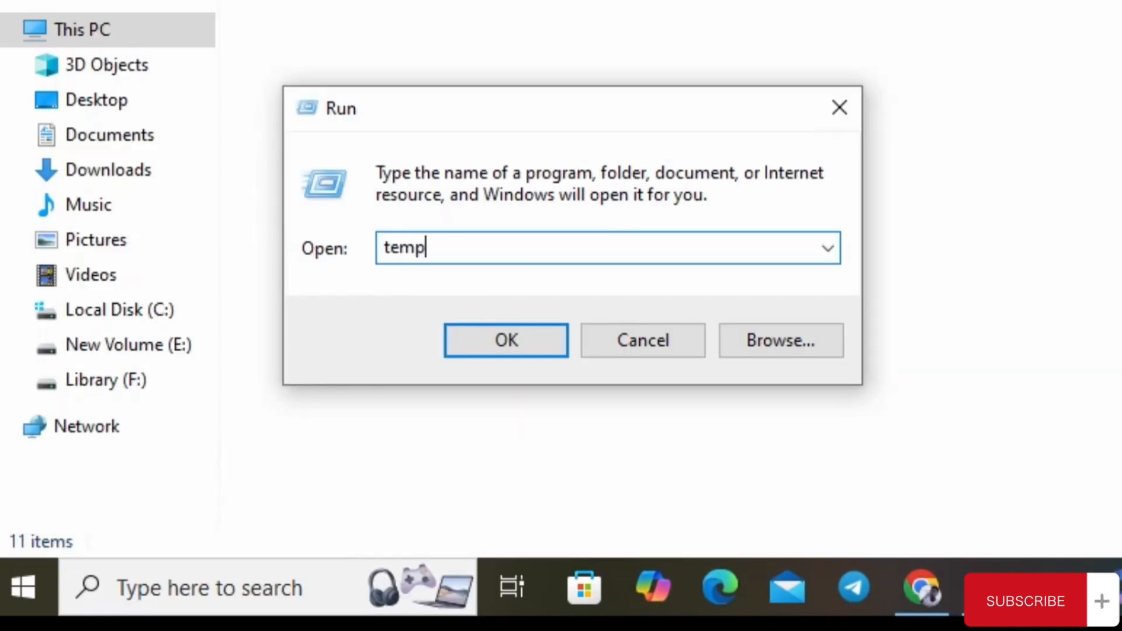
key("Return")
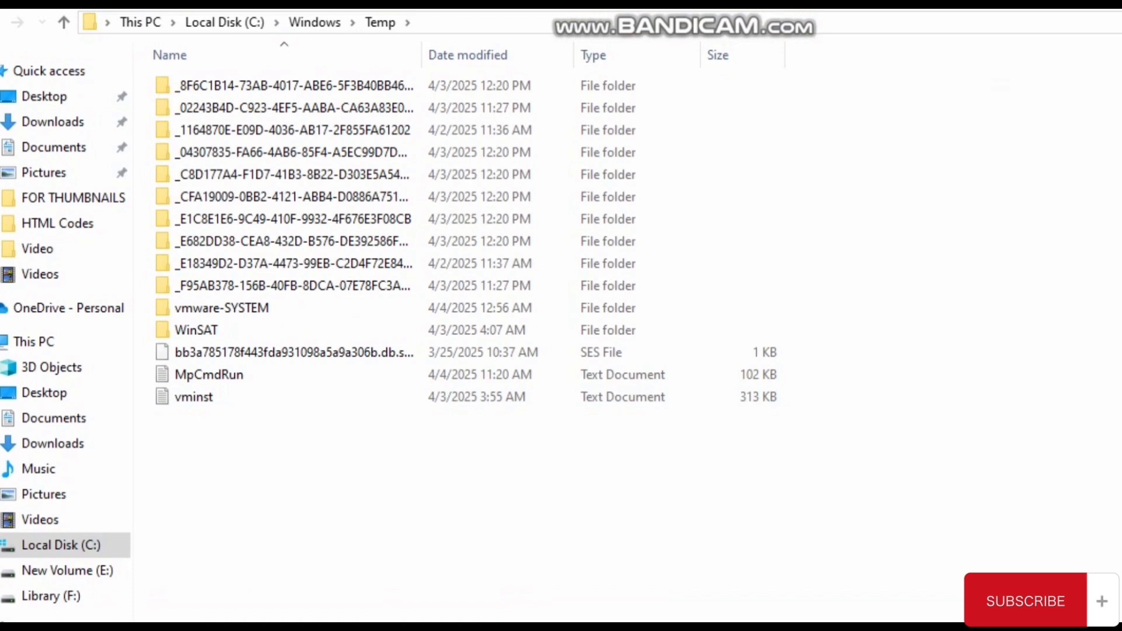
- Delete all items in the Windows Temp folder, granting administrator permission for all current items and skipping those in use
left_click_drag(233, 480, 161, 71)
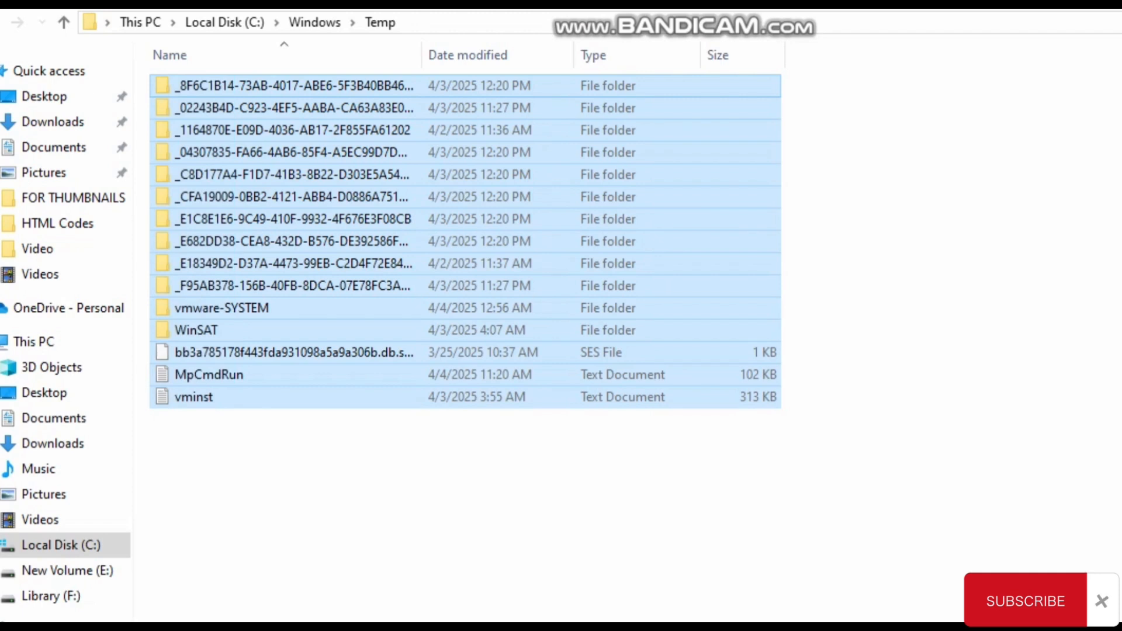
key("Delete")
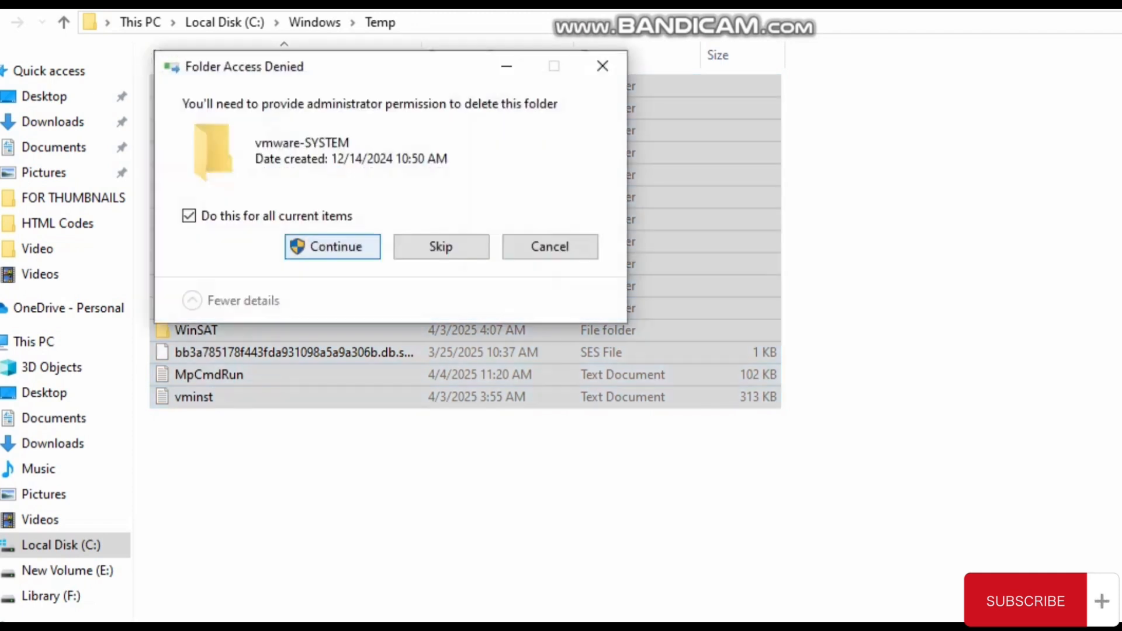
key("Return")
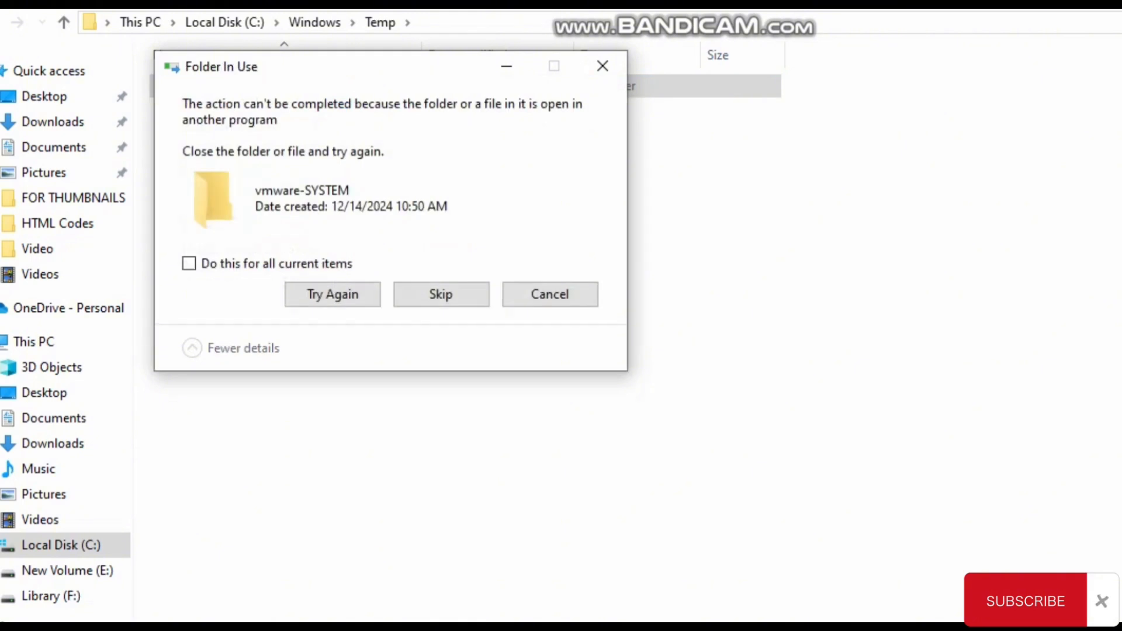
left_click(189, 264)
left_click(441, 295)
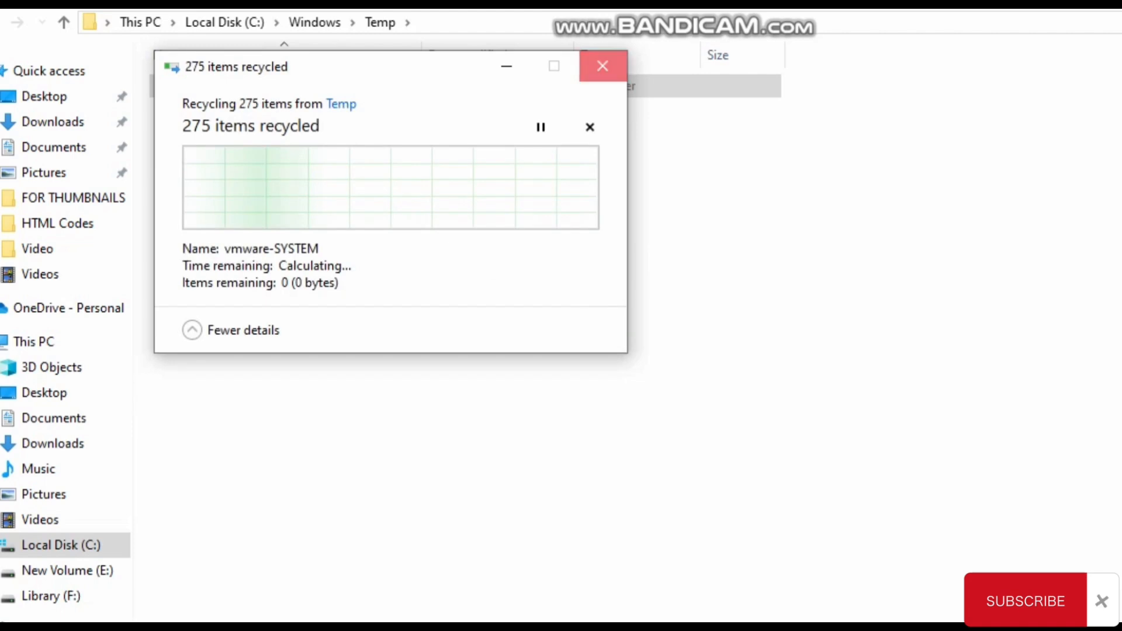
left_click(602, 66)
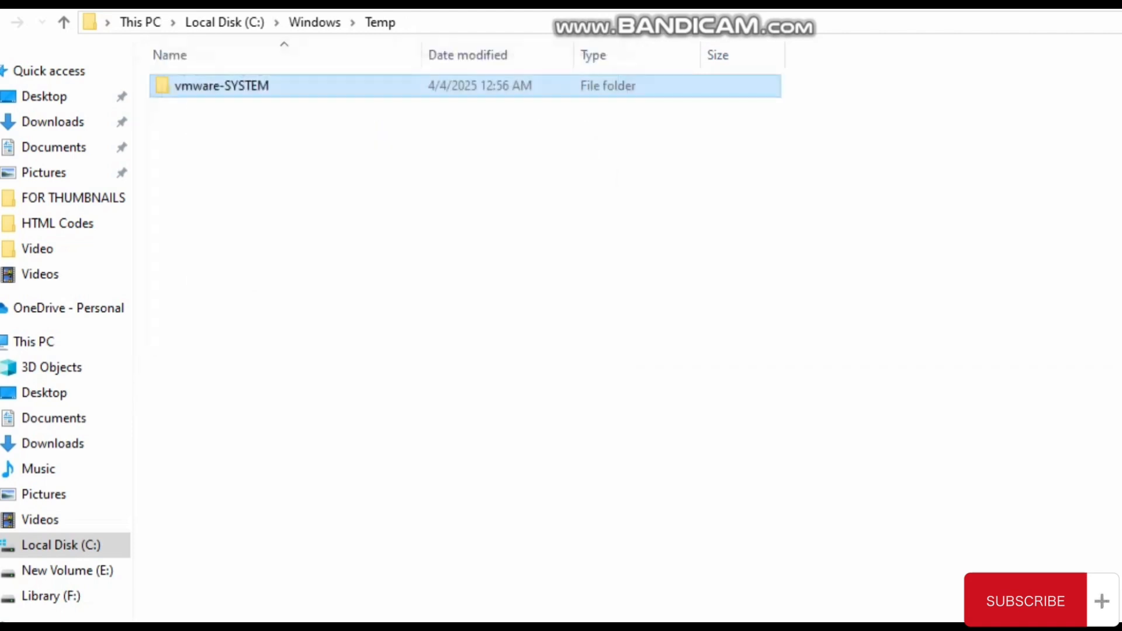
double_click(222, 86)
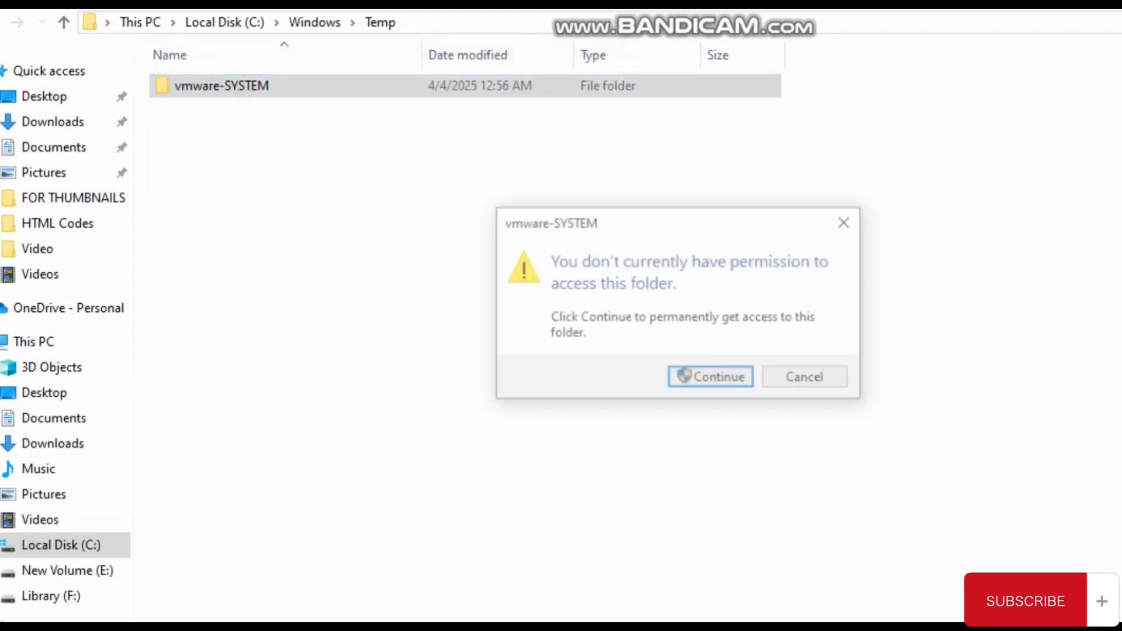
left_click(808, 379)
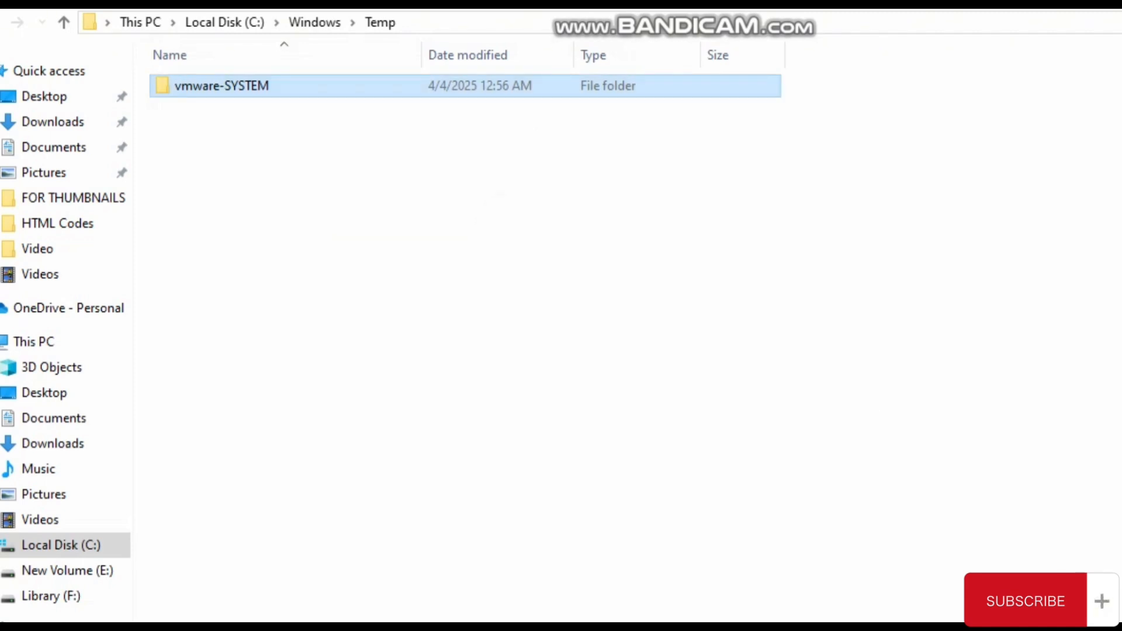
- Open the user's temporary files folder through Run with the command "%temp%"
key("super+r")
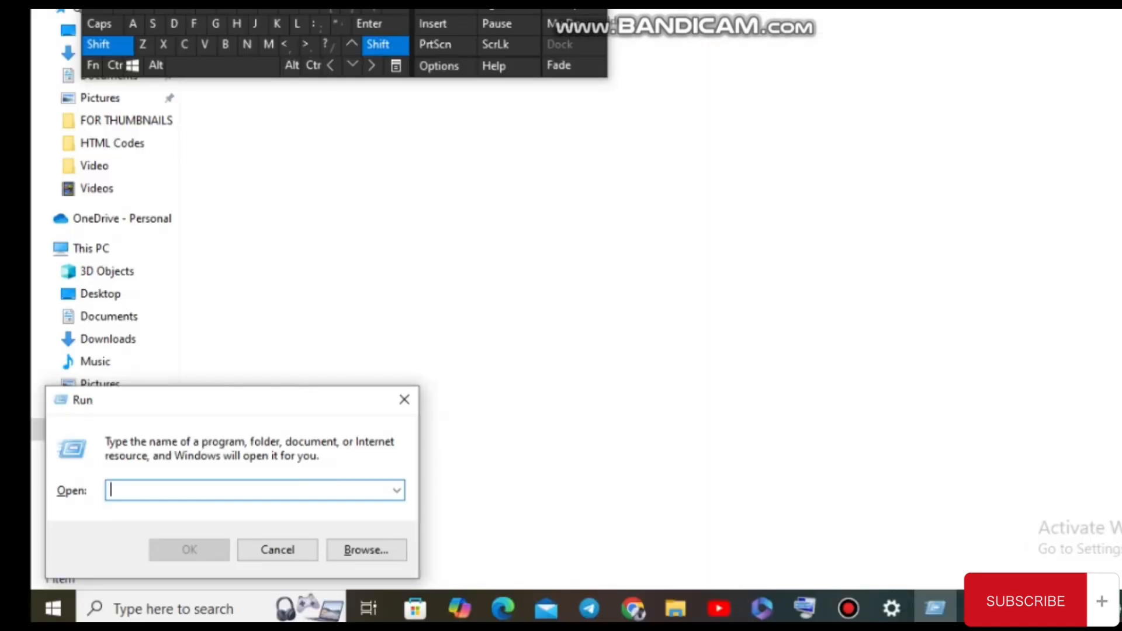
type("%tem")
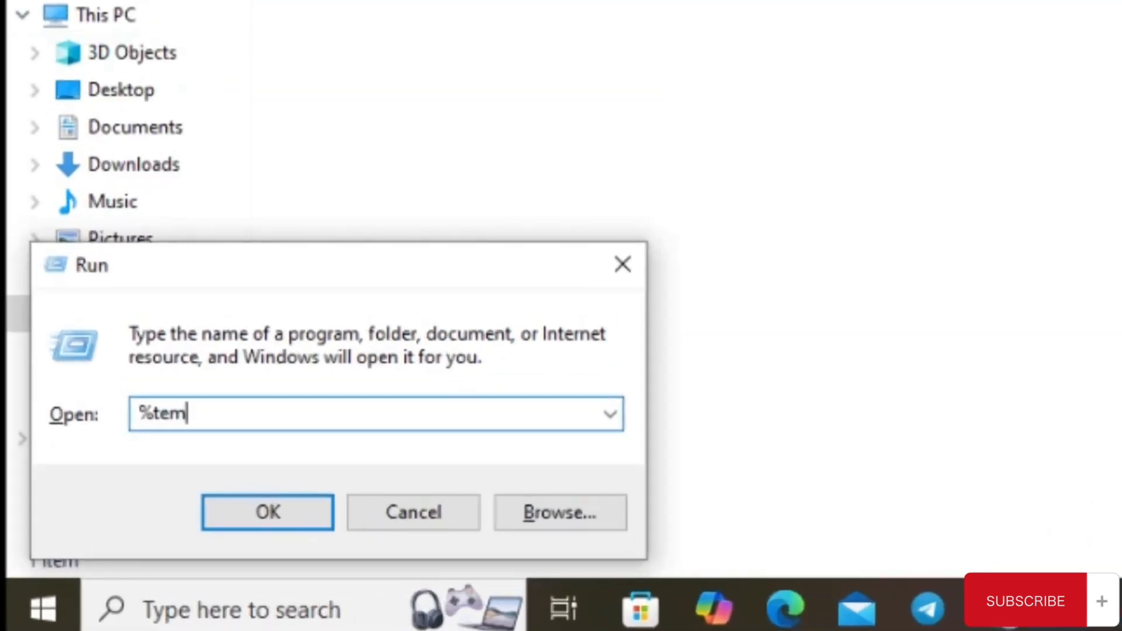
type("p")
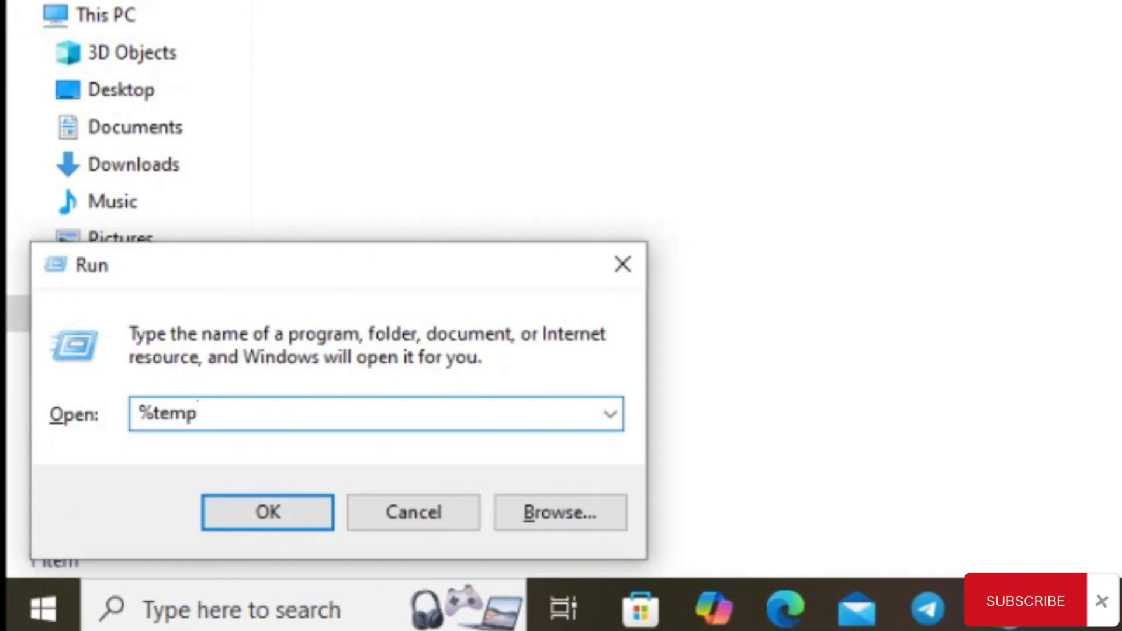
type("%")
key("Return")
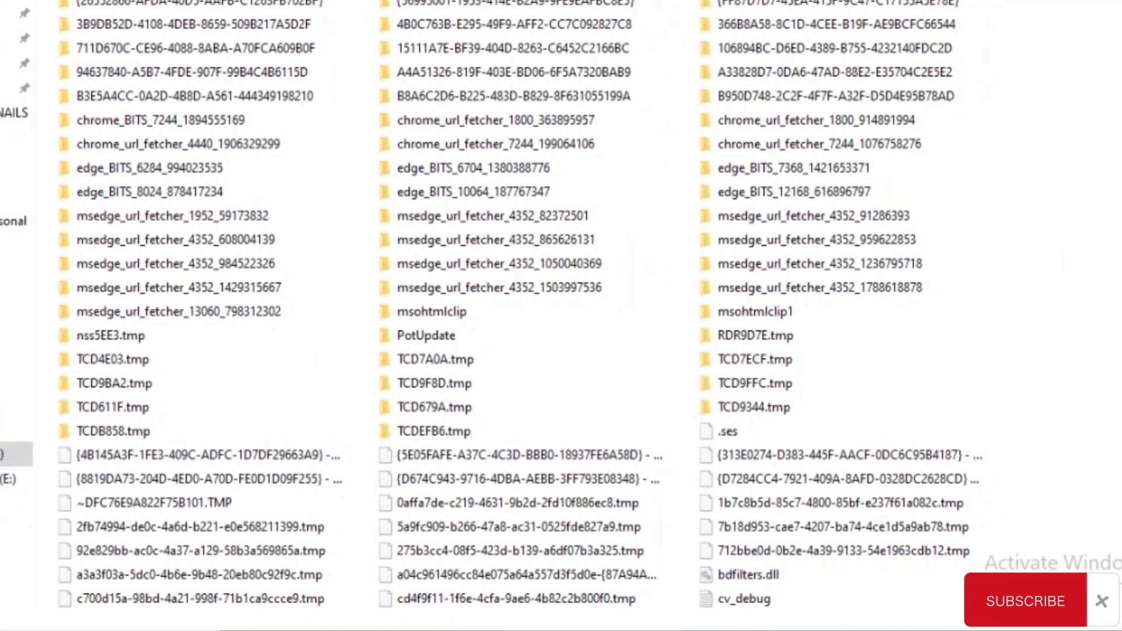
- Select all items in the user's temporary files folder and delete them
scroll(526, 310, "down", 5)
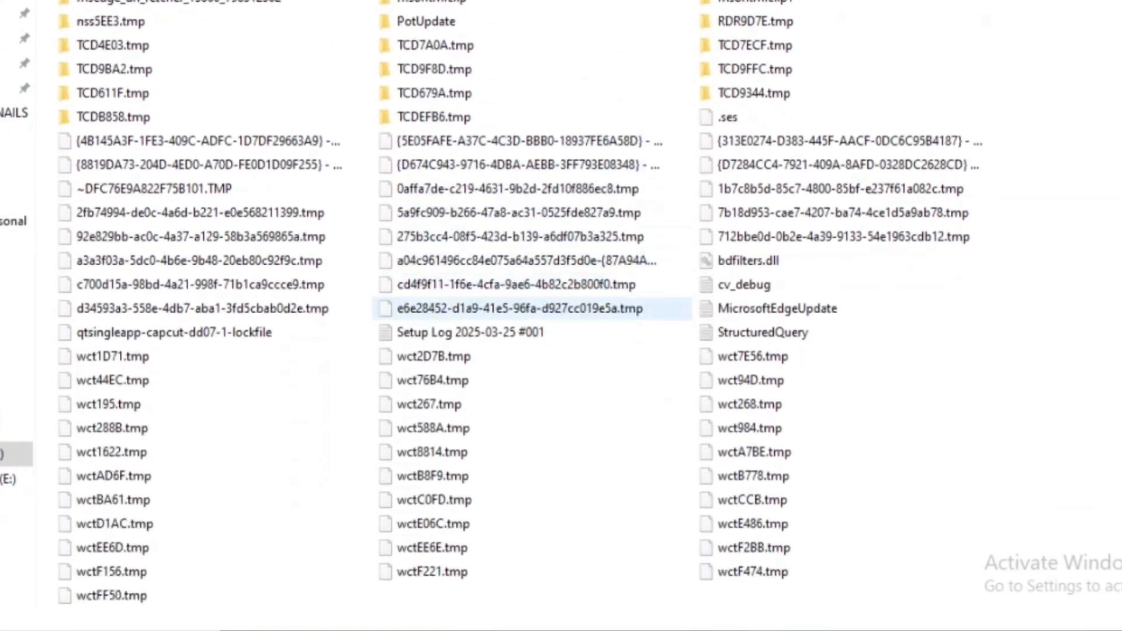
scroll(527, 309, "up", 5)
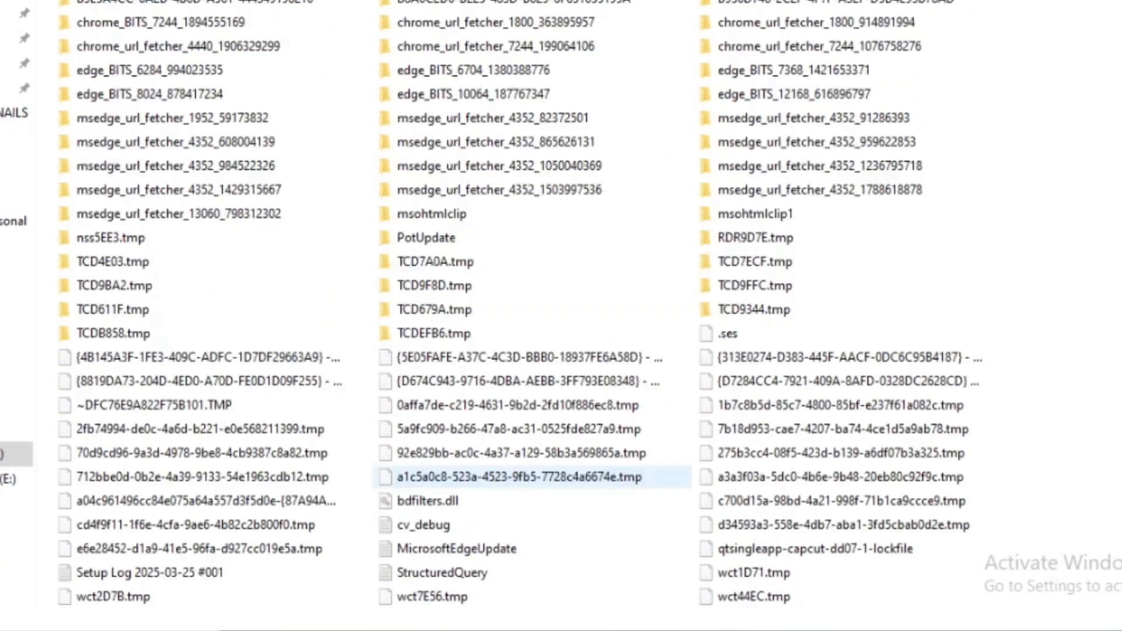
scroll(526, 309, "down", 5)
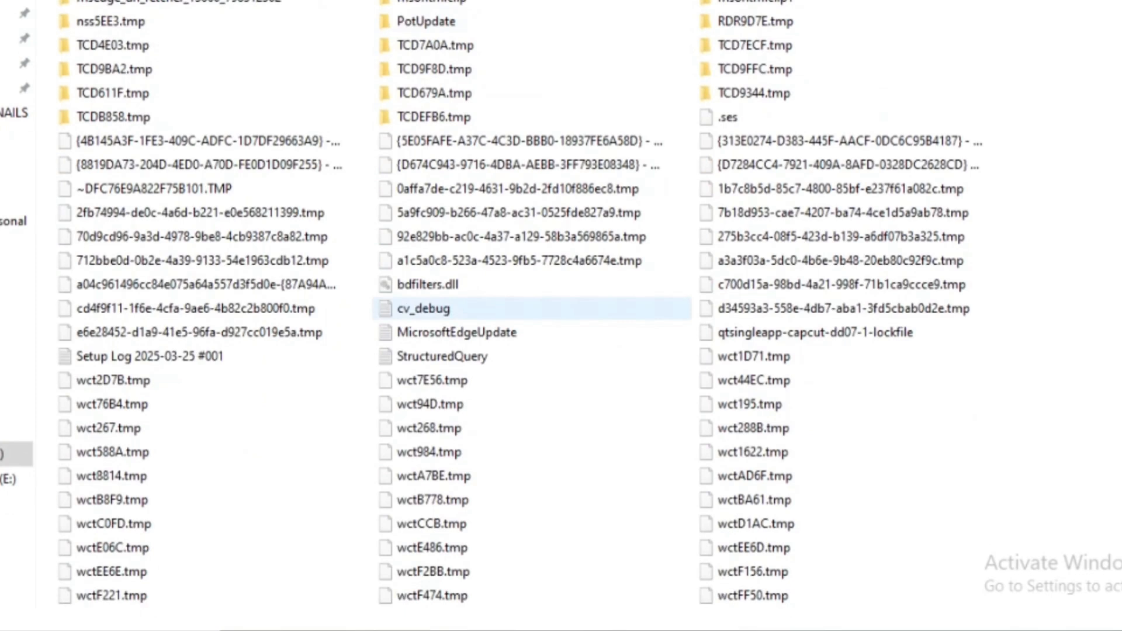
scroll(526, 310, "up", 5)
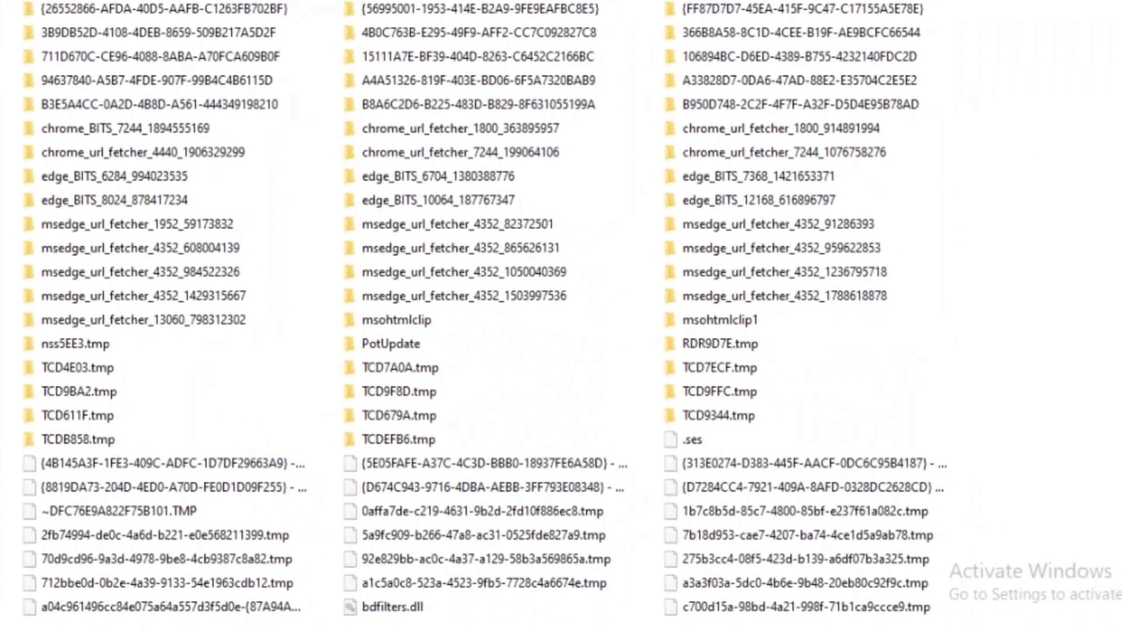
left_click(515, 198)
key("ctrl+a")
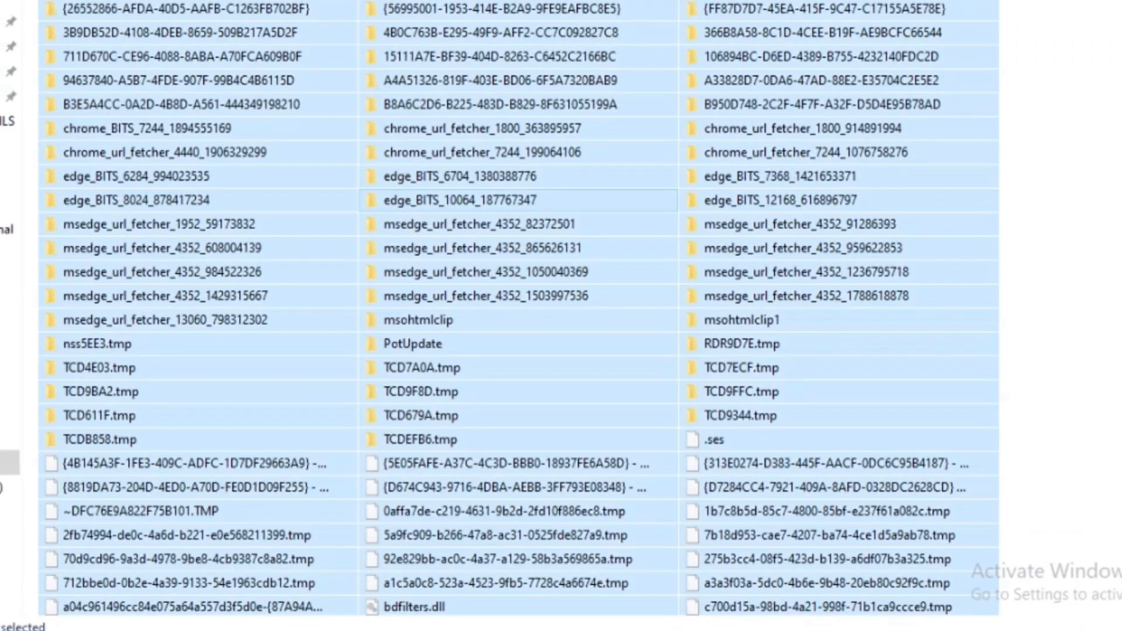
scroll(520, 309, "down", 2)
scroll(519, 309, "up", 2)
key("Delete")
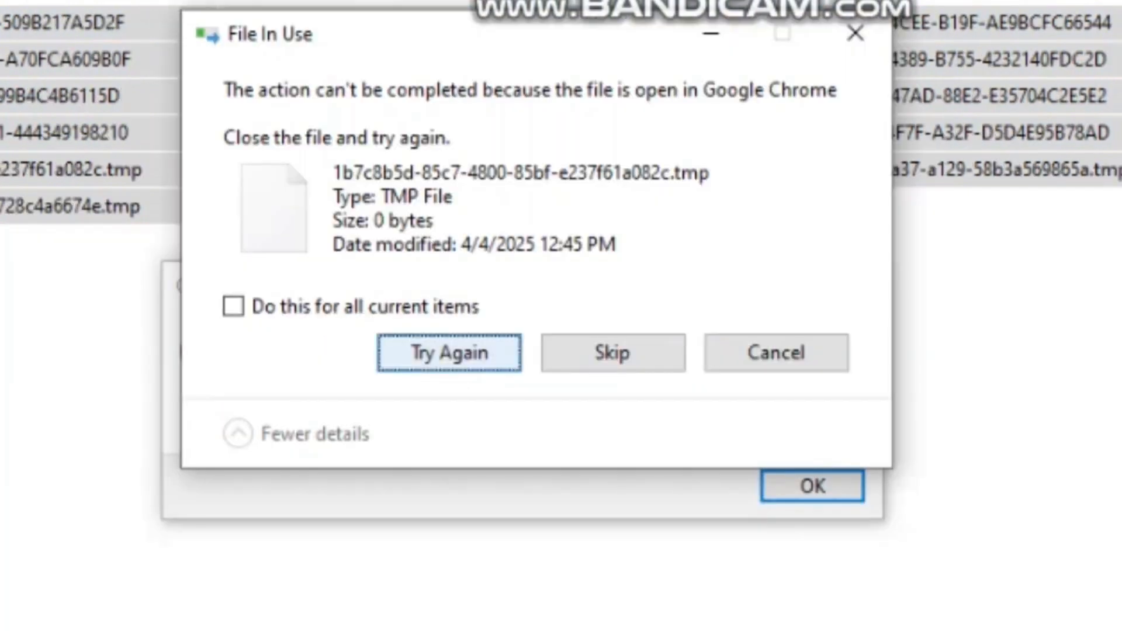
- Retry deleting the temporary file that is open in Google Chrome, and cancel the rest of the deletion
left_click(449, 353)
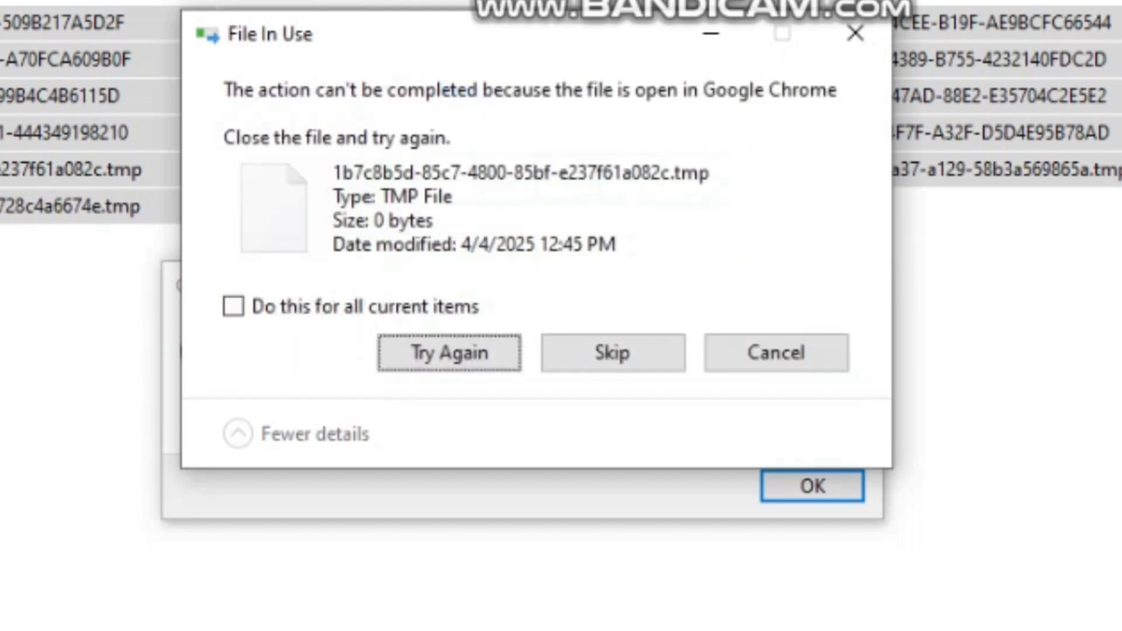
left_click(777, 353)
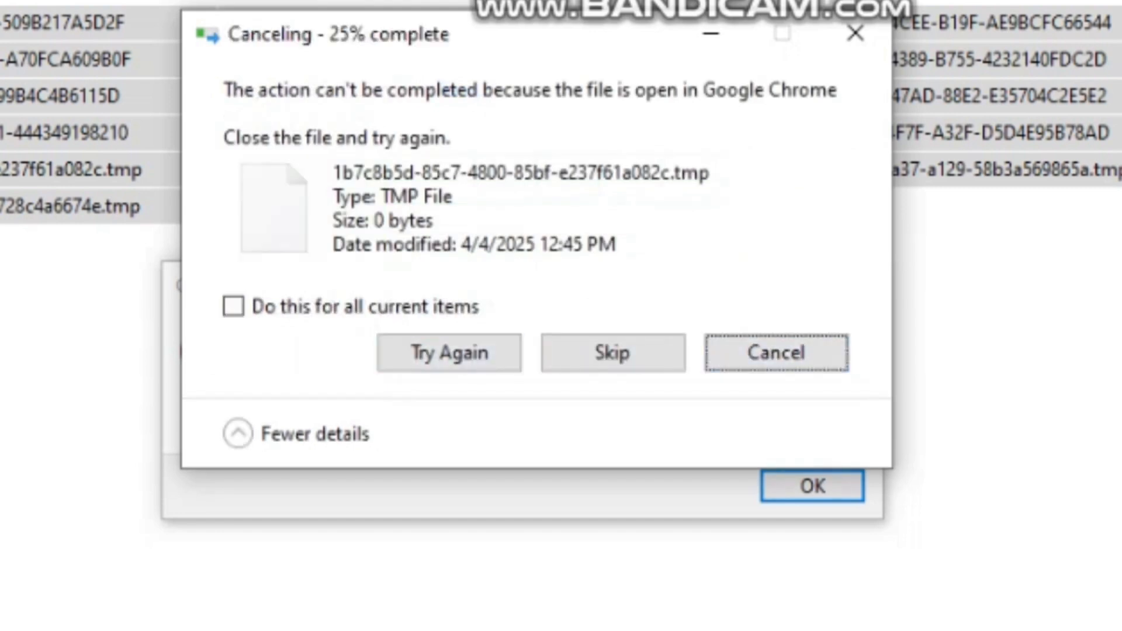
left_click(233, 306)
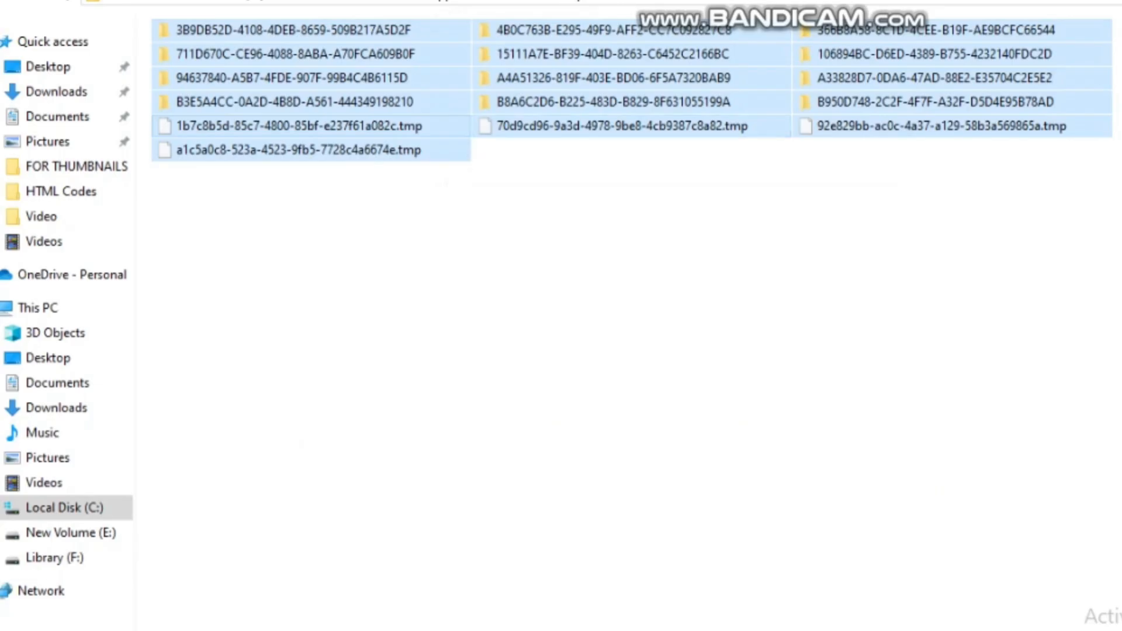
left_click(585, 328)
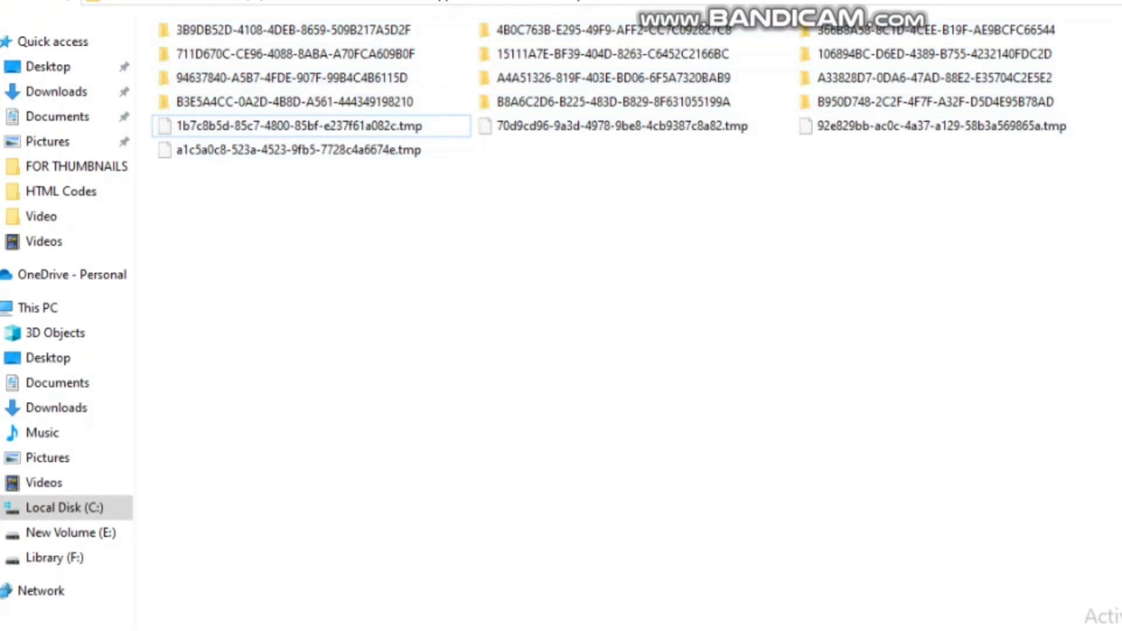
key("ctrl+a")
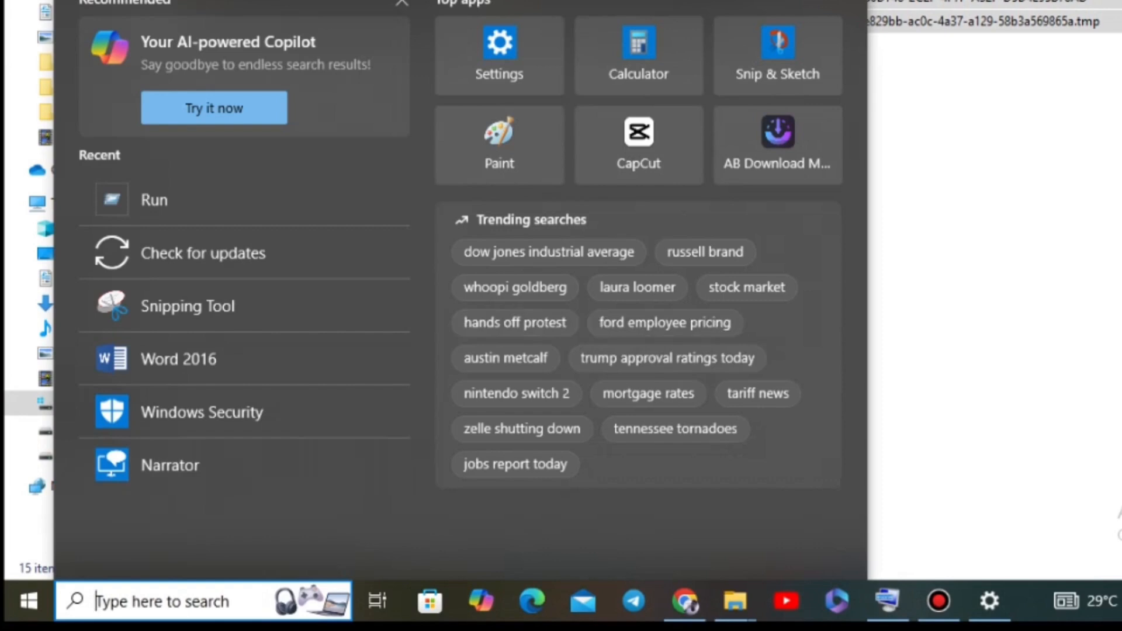
- Search Windows for "windows defe" and open Windows Security
type("windo")
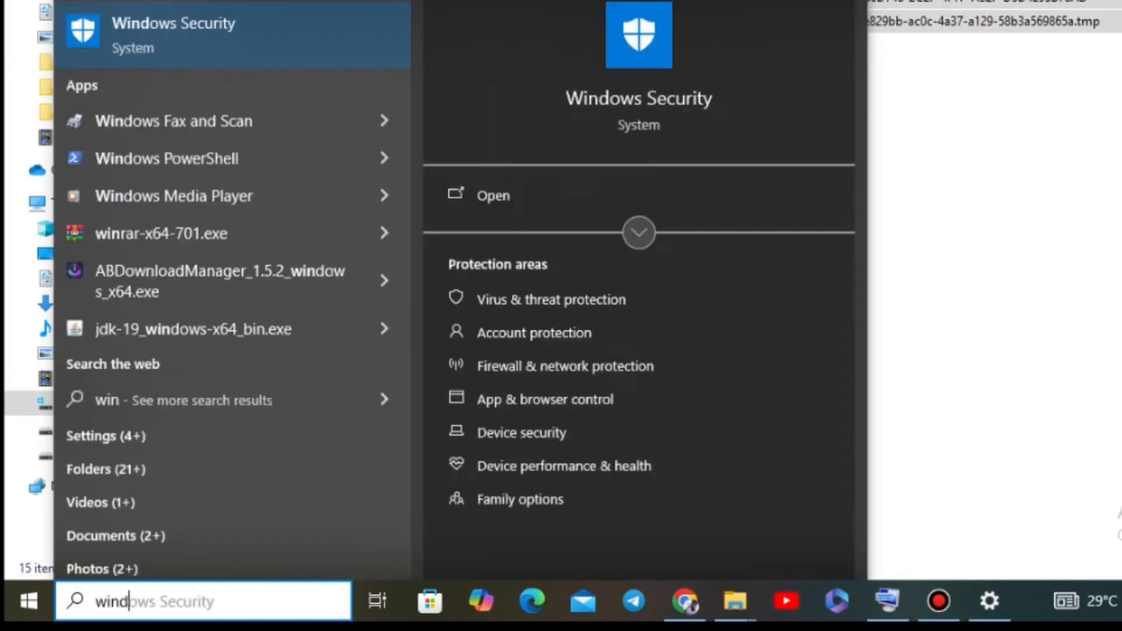
type("ws")
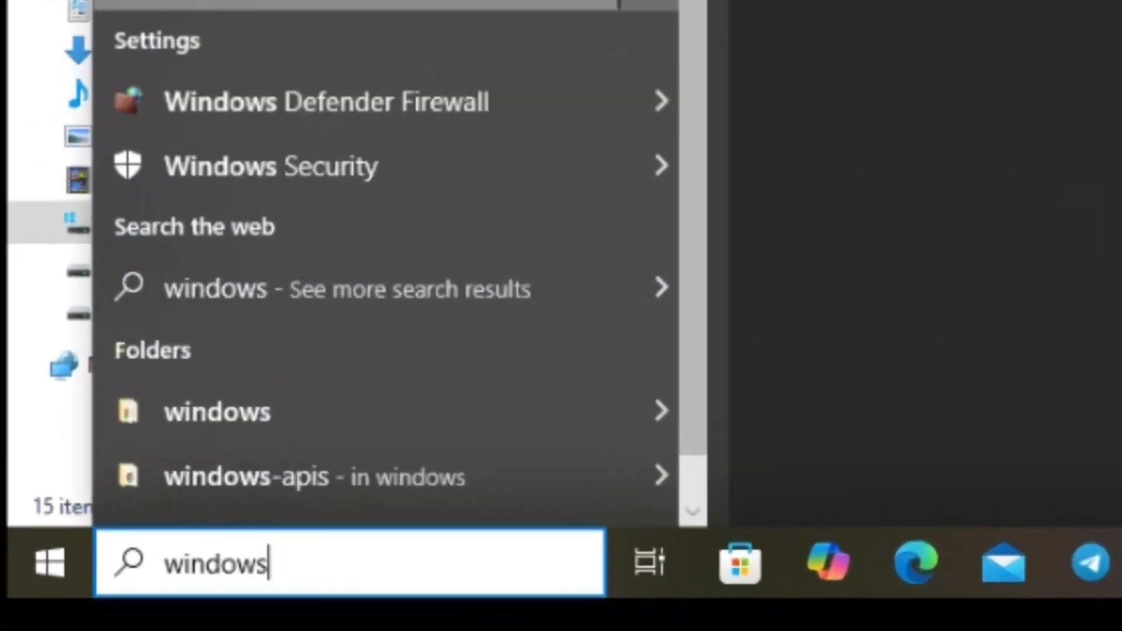
type(" defe")
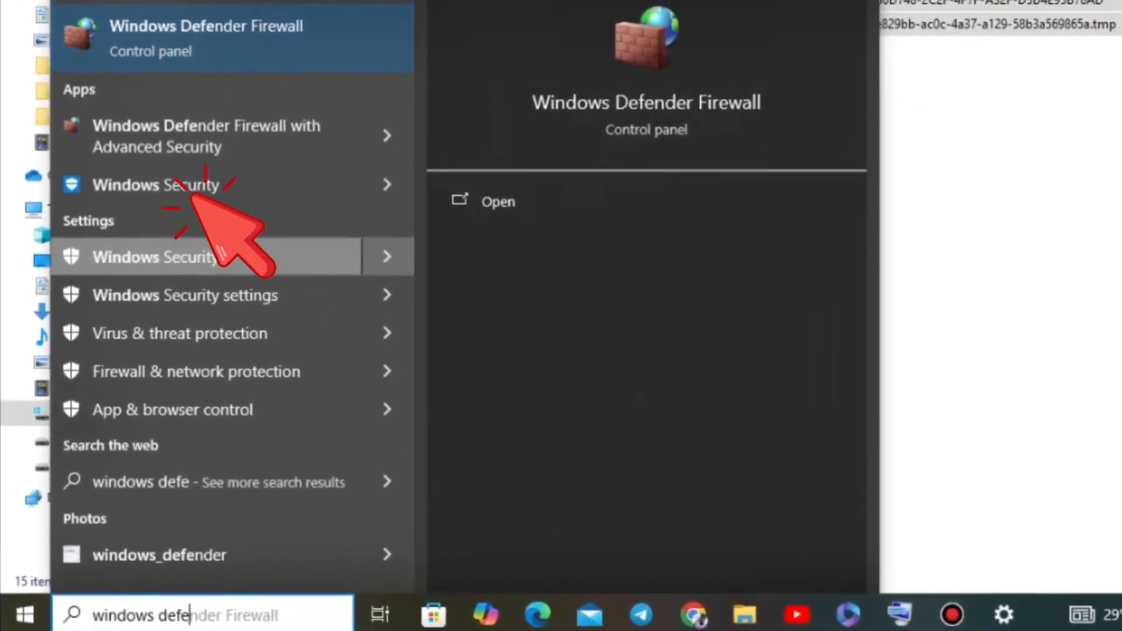
left_click(157, 252)
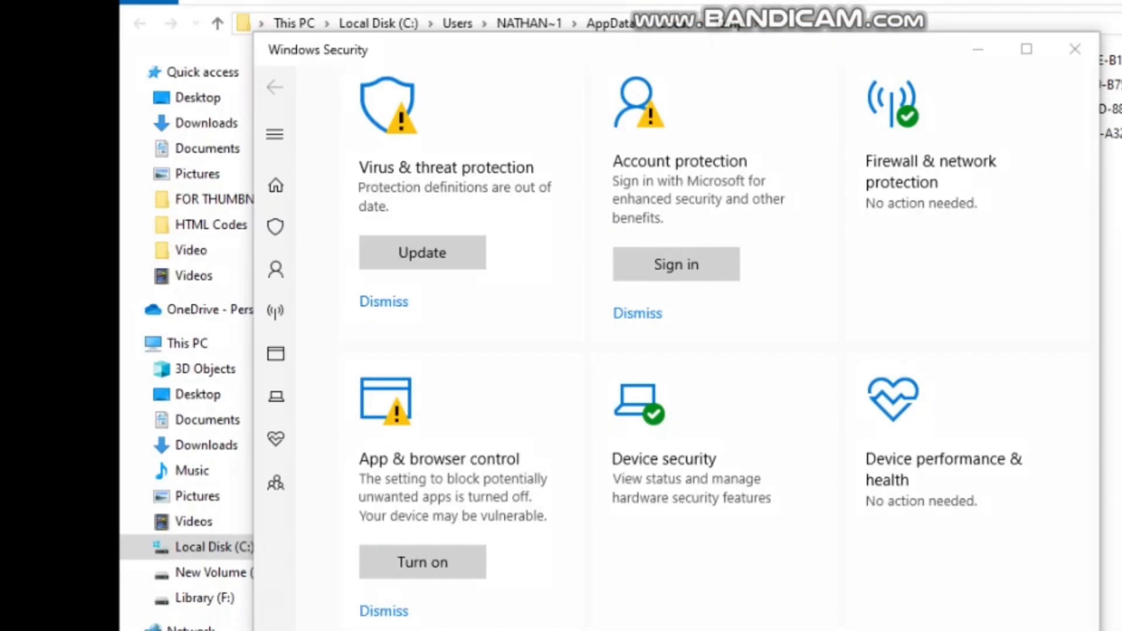
- Examine the status icons of App & browser control, Virus & threat protection, Account protection, and Firewall & network protection
mouse_move(376, 388)
left_mouse_down()
mouse_move(412, 437)
mouse_move(408, 392)
mouse_move(363, 386)
left_mouse_up()
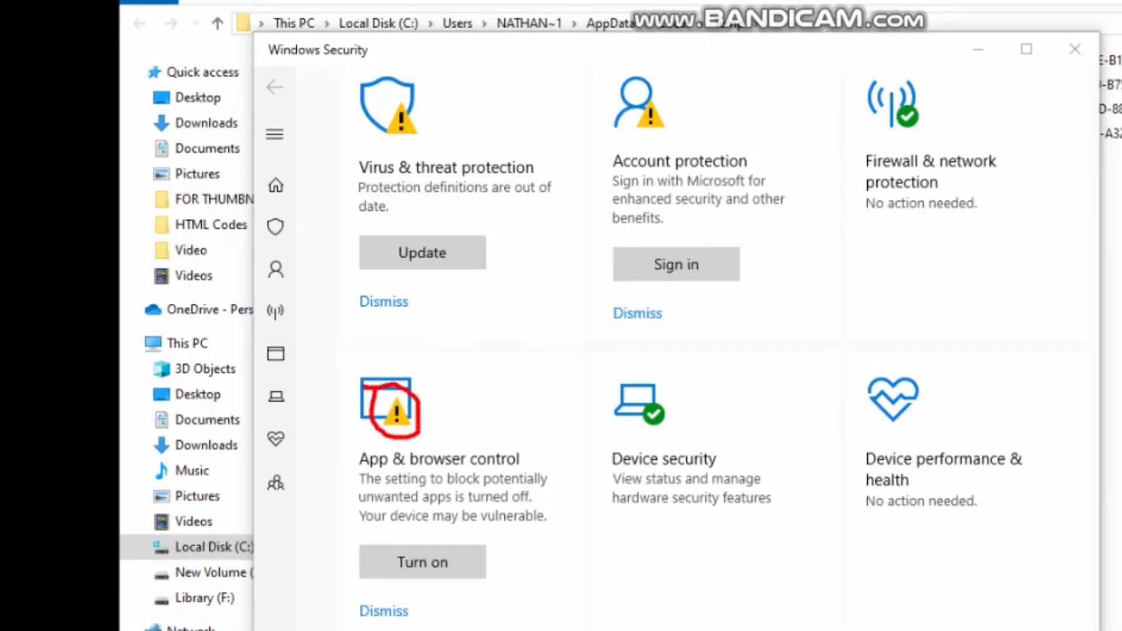
mouse_move(388, 95)
left_mouse_down()
mouse_move(373, 134)
mouse_move(439, 126)
mouse_move(389, 96)
left_mouse_up()
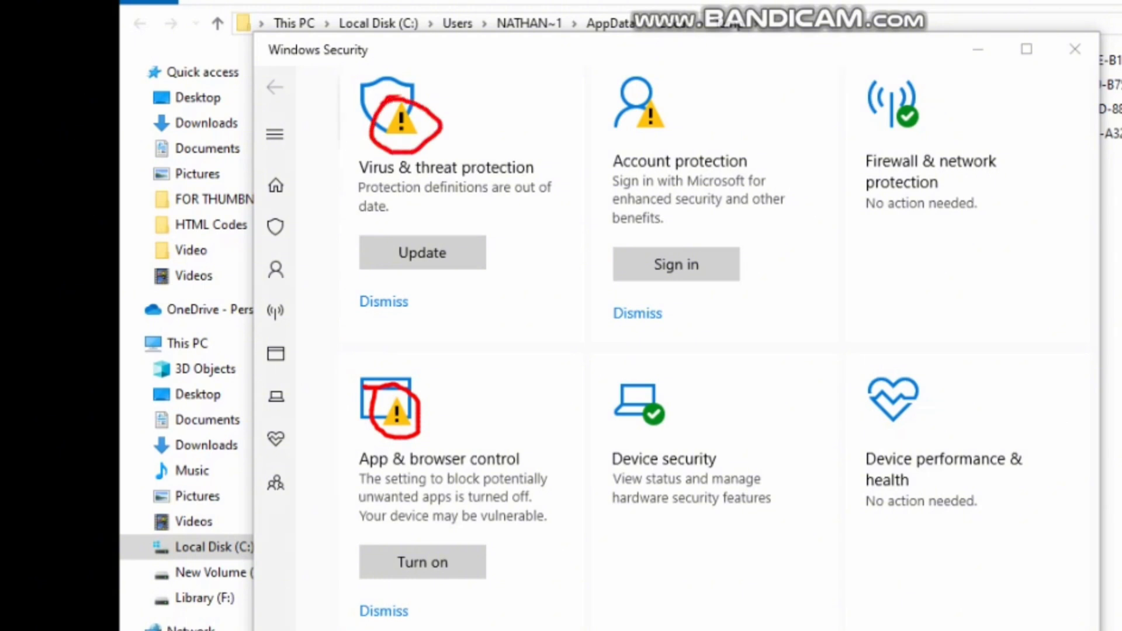
mouse_move(665, 95)
left_mouse_down()
mouse_move(584, 143)
mouse_move(688, 99)
mouse_move(660, 95)
left_mouse_up()
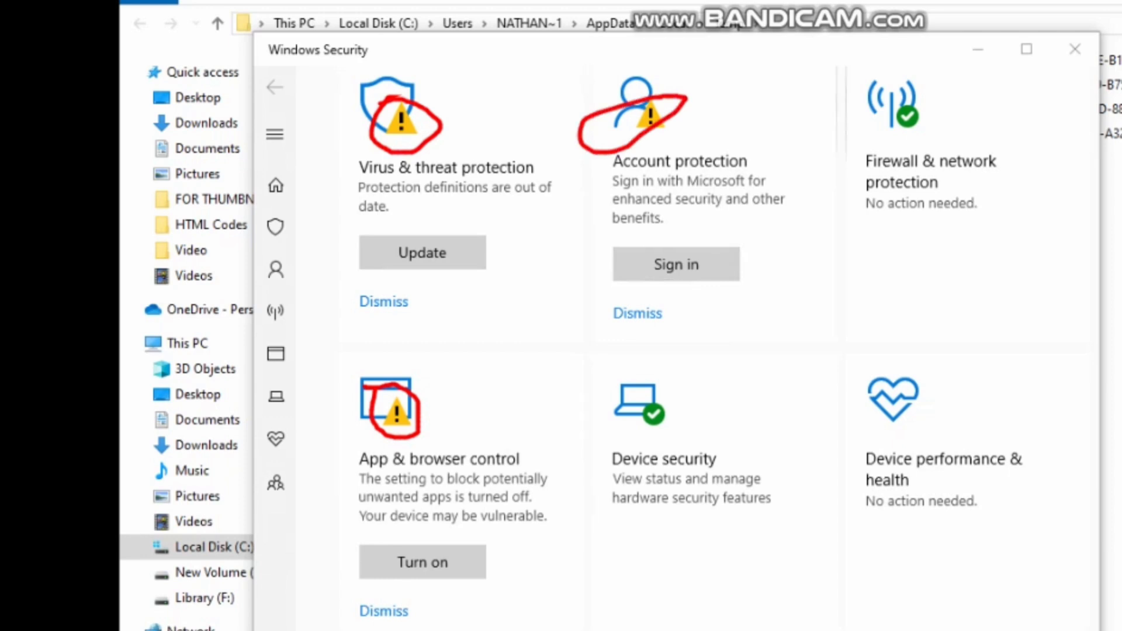
mouse_move(924, 88)
left_mouse_down()
mouse_move(880, 111)
mouse_move(942, 145)
mouse_move(942, 88)
left_mouse_up()
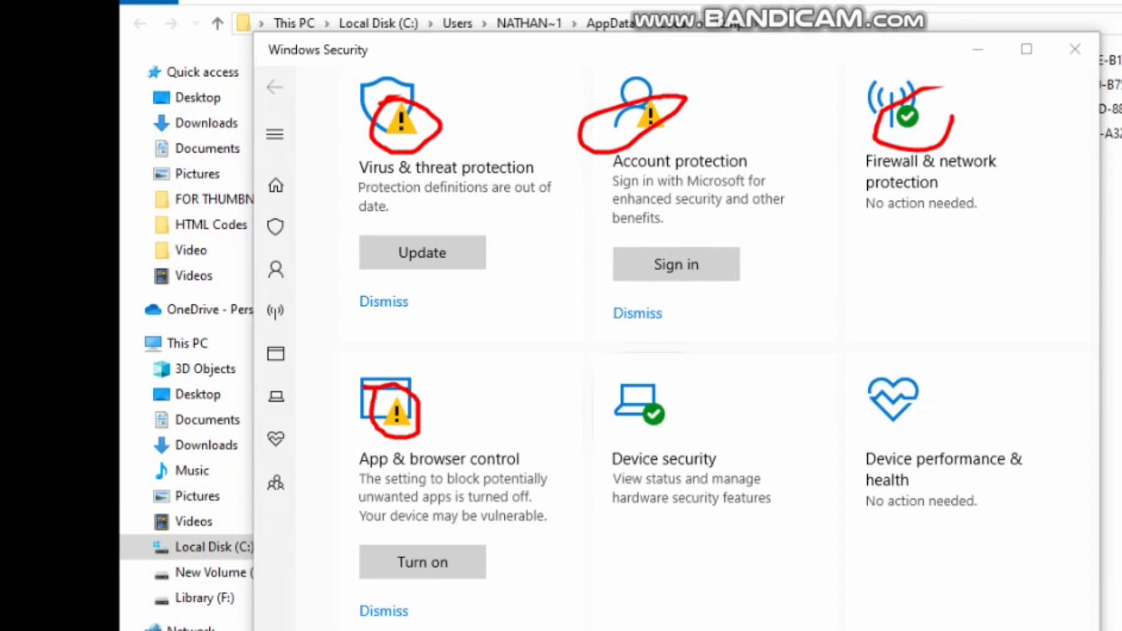
key("Escape")
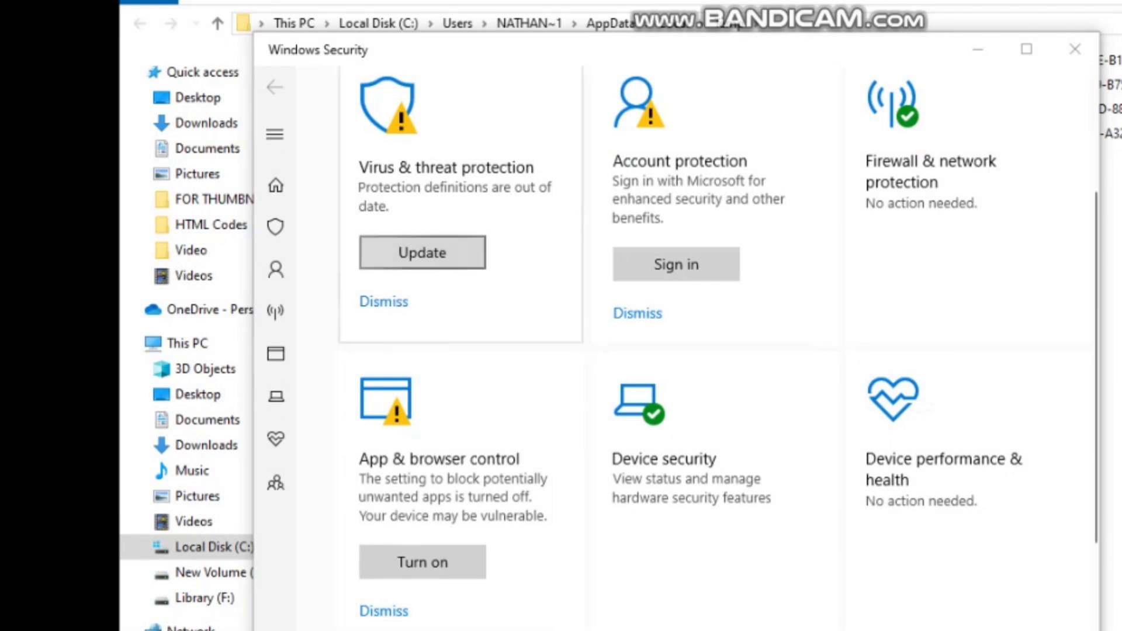
- Start a Quick scan in Virus & threat protection and review the protection settings, updates and ransomware sections
left_click(447, 310)
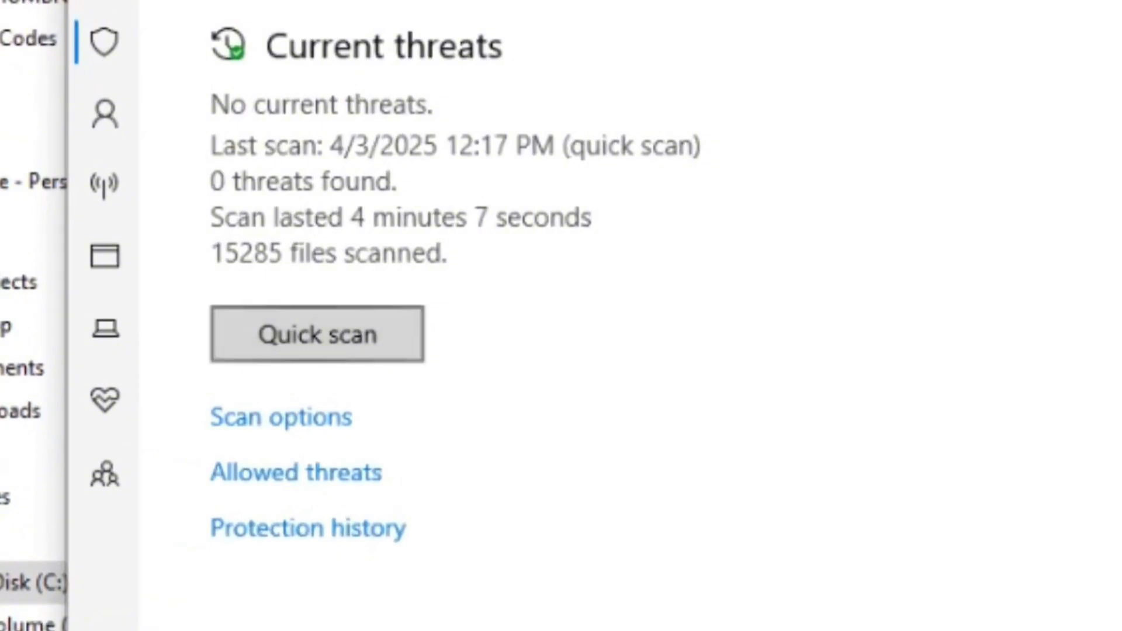
left_click(317, 334)
scroll(450, 345, "down", 1)
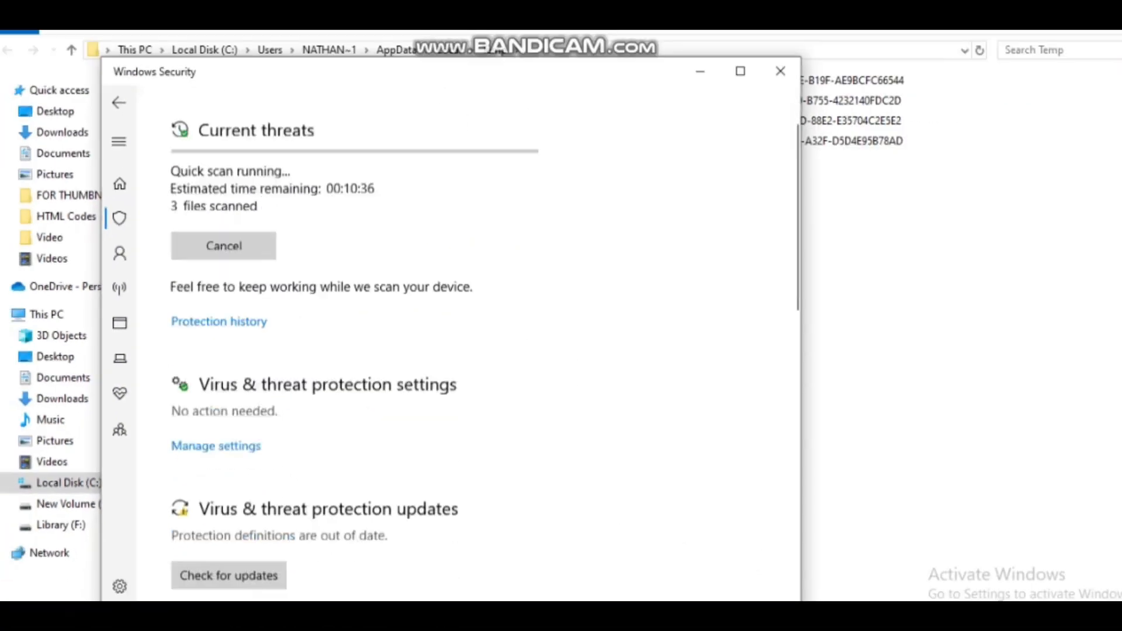
scroll(450, 328, "down", 2)
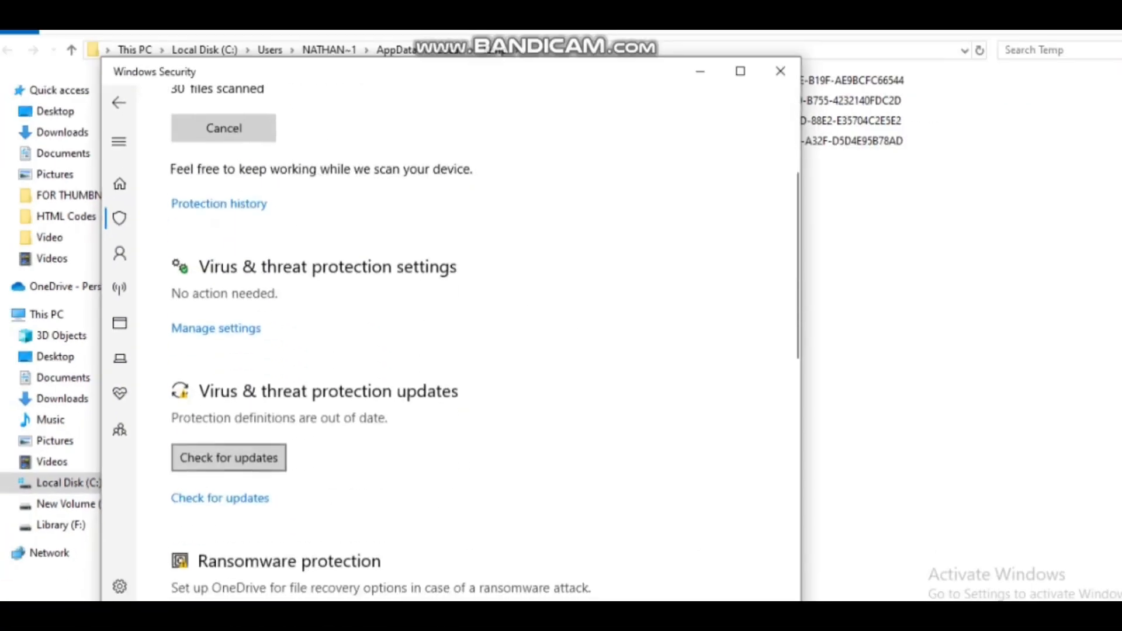
scroll(450, 328, "down", 3)
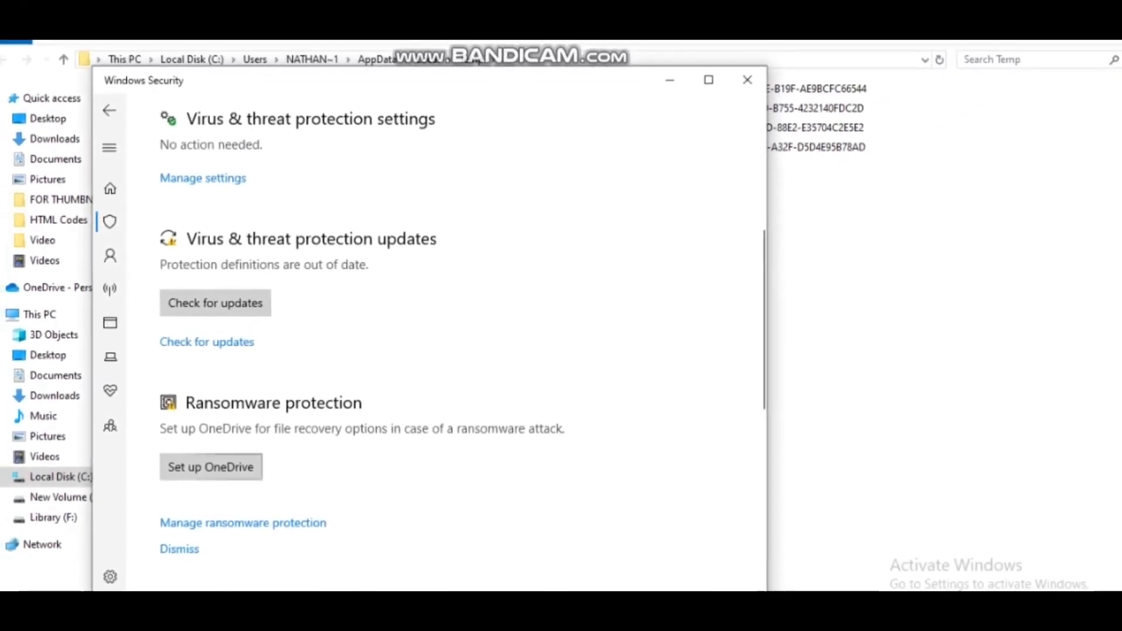
scroll(425, 339, "up", 5)
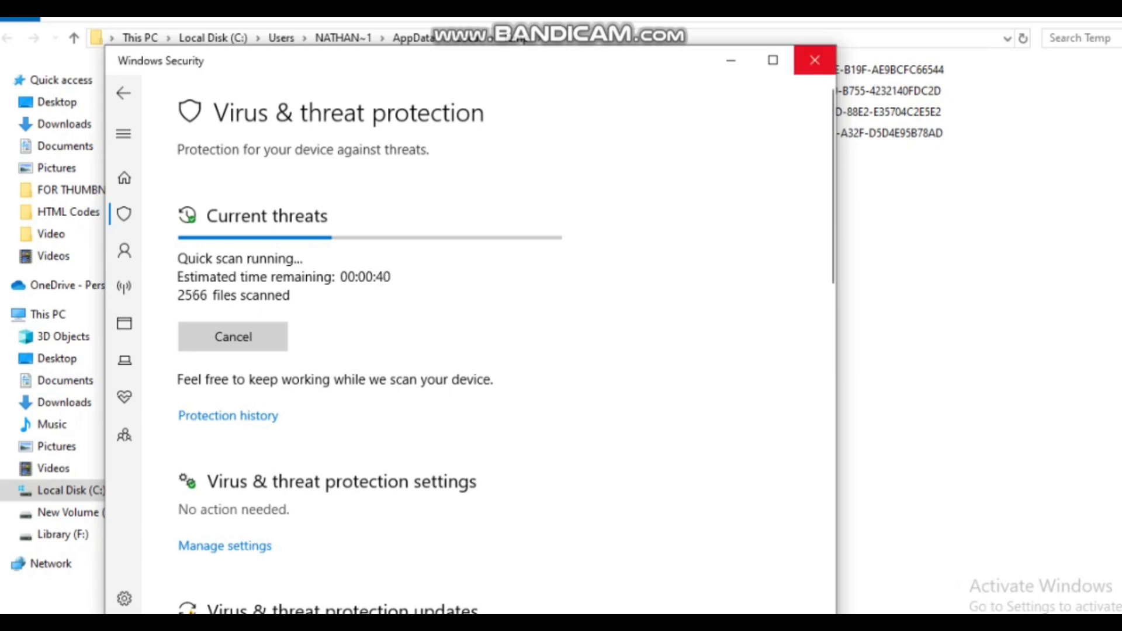
- Close Windows Security and show the This PC overview in File Explorer
left_click(815, 60)
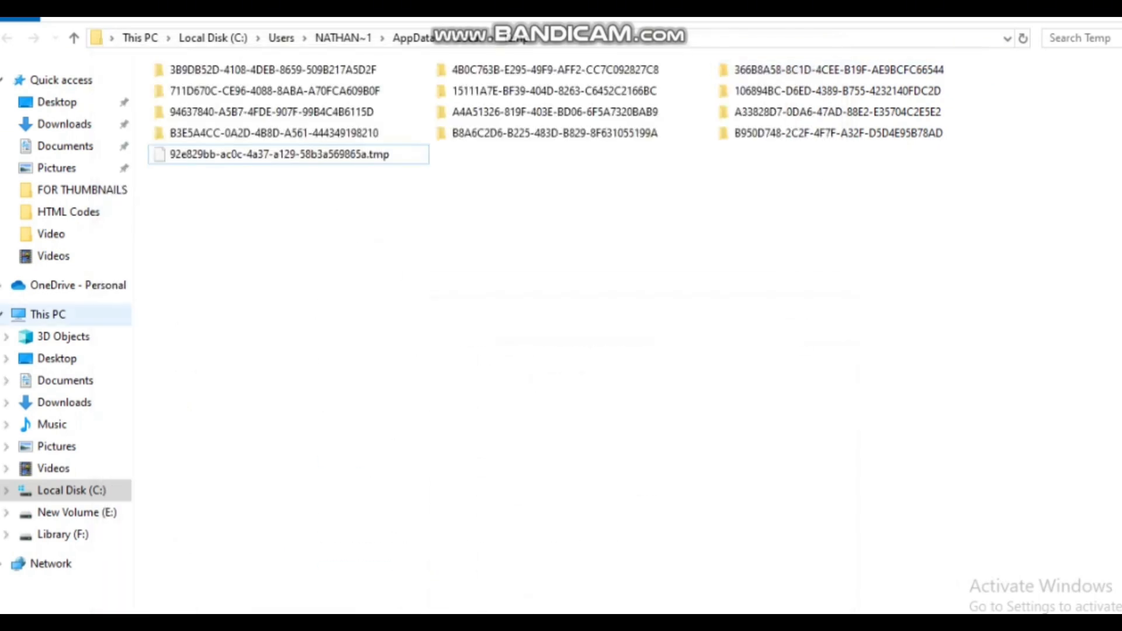
left_click(48, 315)
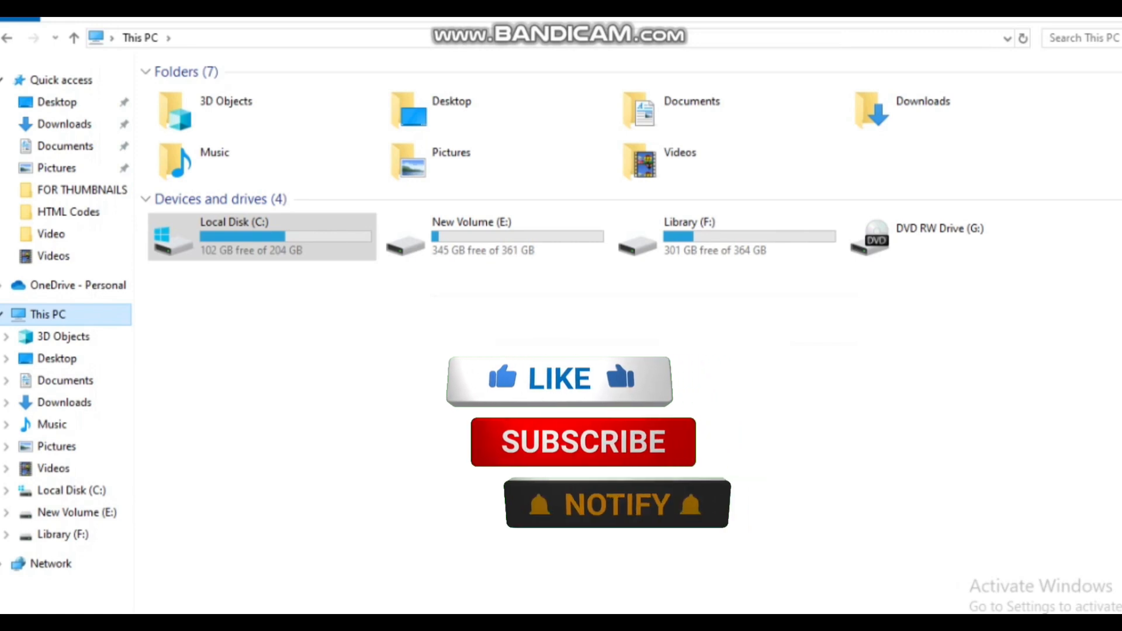